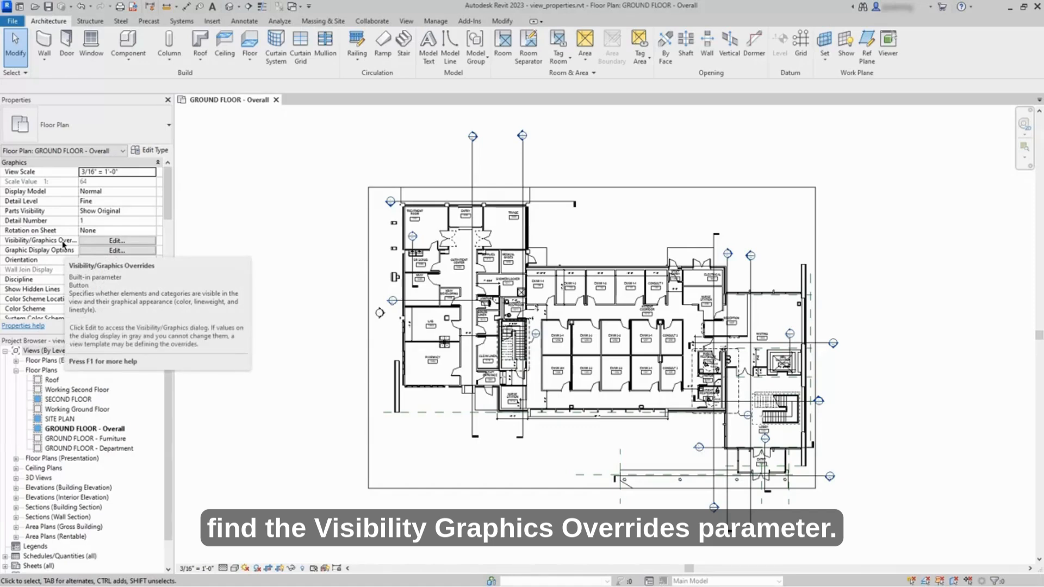
- Turn off the Walls model category in the visibility/graphics overrides of the GROUND FLOOR - Overall plan
left_click(127, 241)
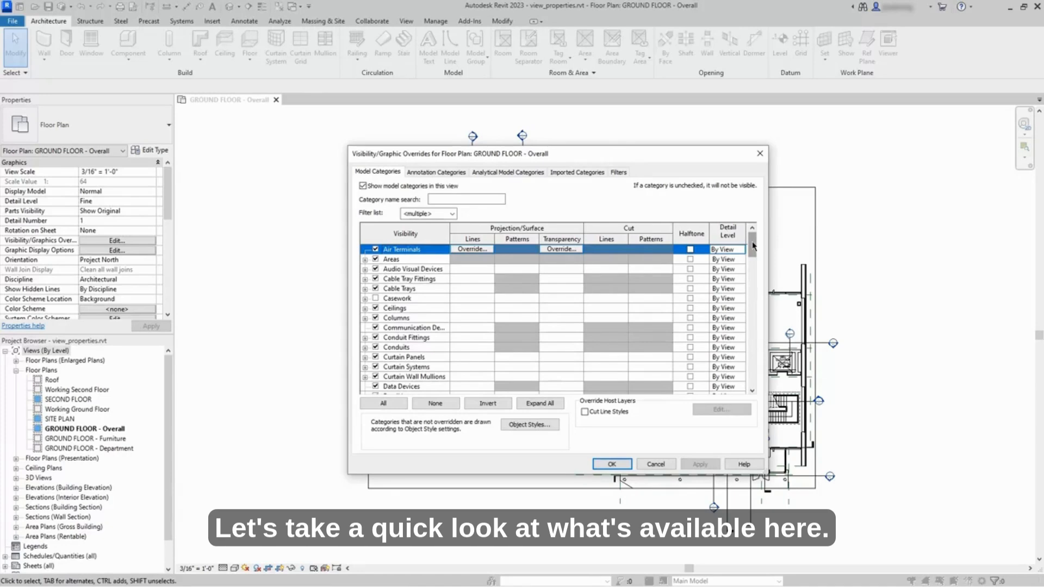
mouse_move(753, 245)
left_mouse_down()
mouse_move(756, 378)
mouse_move(752, 242)
left_mouse_up()
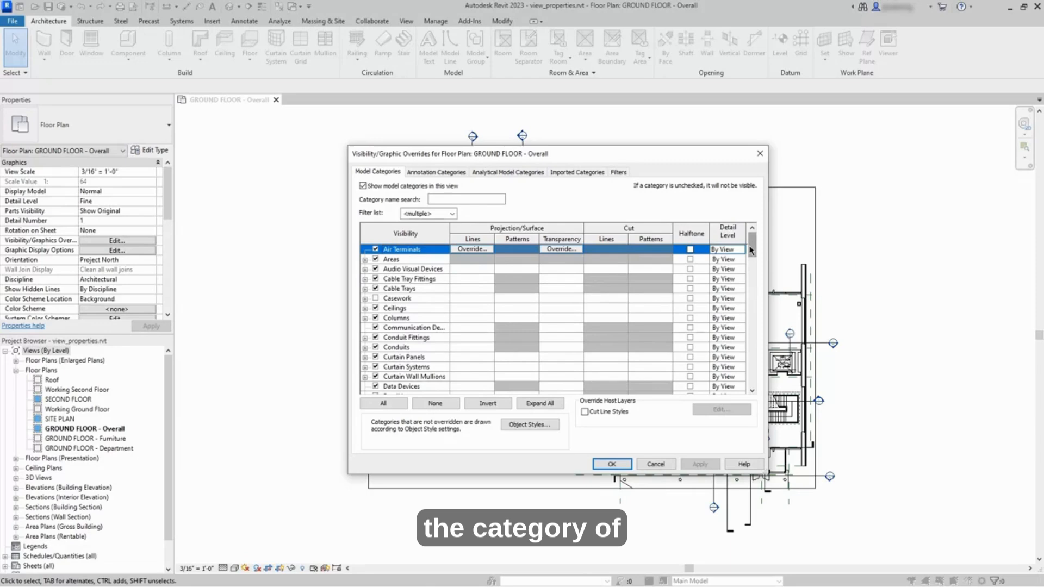
left_click_drag(751, 250, 743, 389)
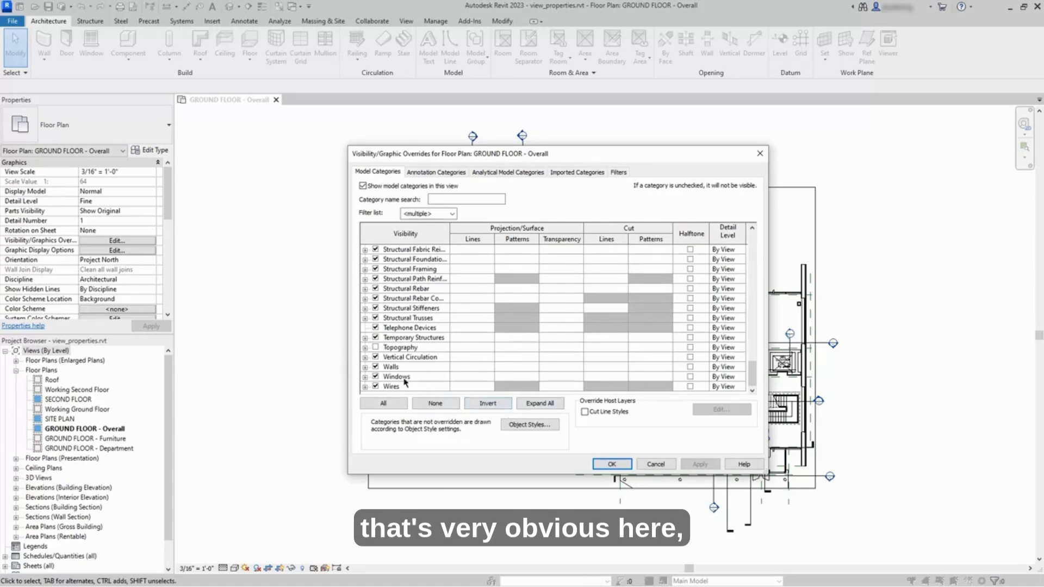
left_click(375, 367)
left_click(612, 464)
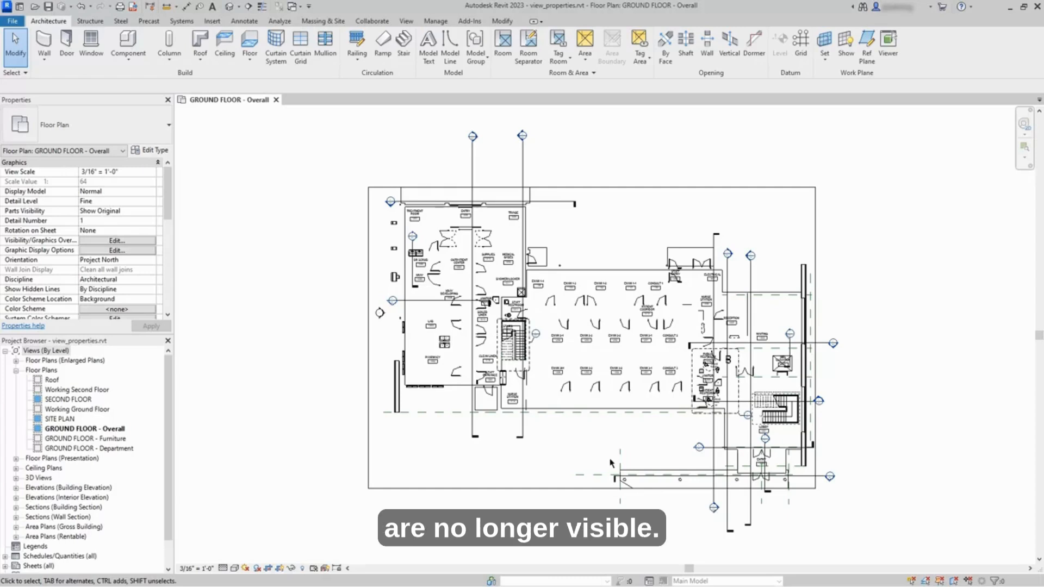
- Check whether the walls are visible in the default 3D view, and return to the GROUND FLOOR - Overall plan
left_click(234, 12)
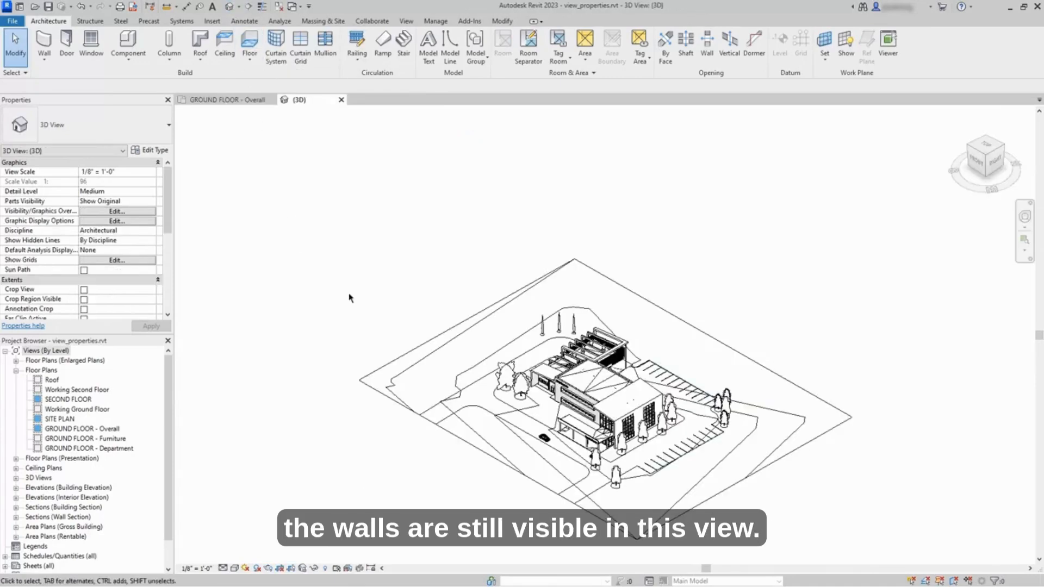
scroll(511, 435, "up", 6)
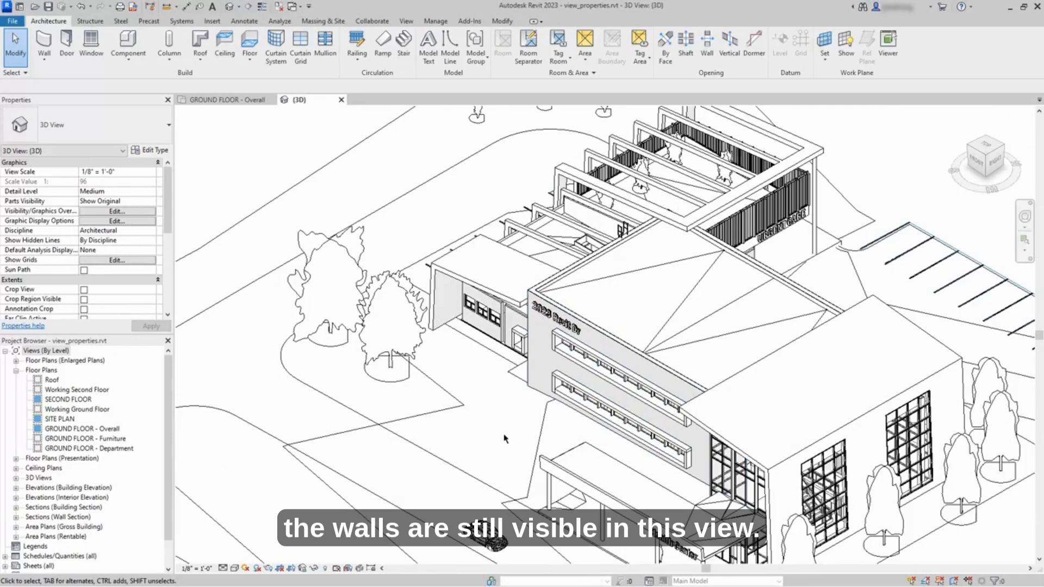
left_click(231, 100)
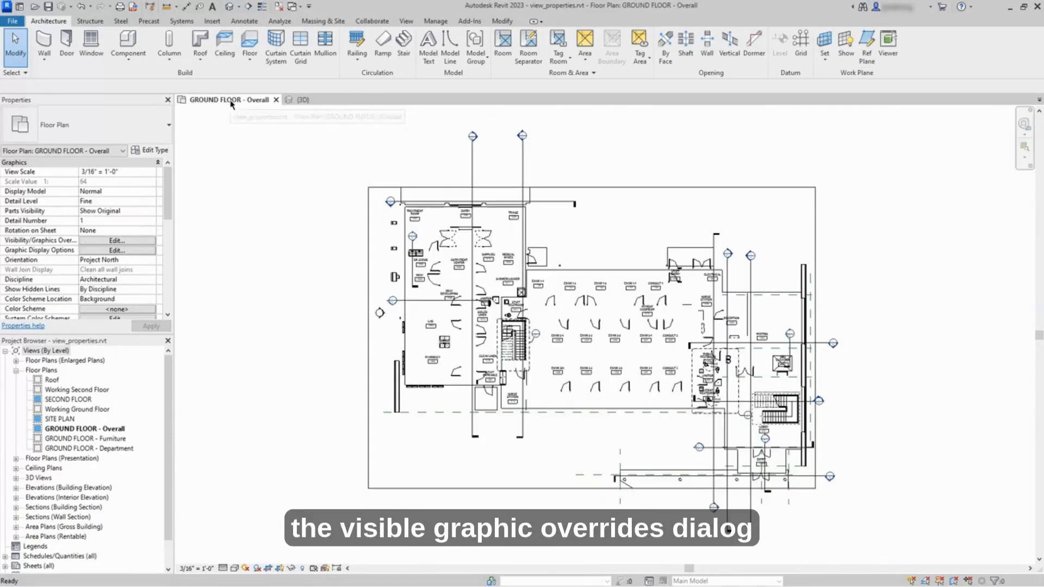
- Turn the Walls model category back on in the ground floor plan's visibility/graphics overrides
left_click(144, 243)
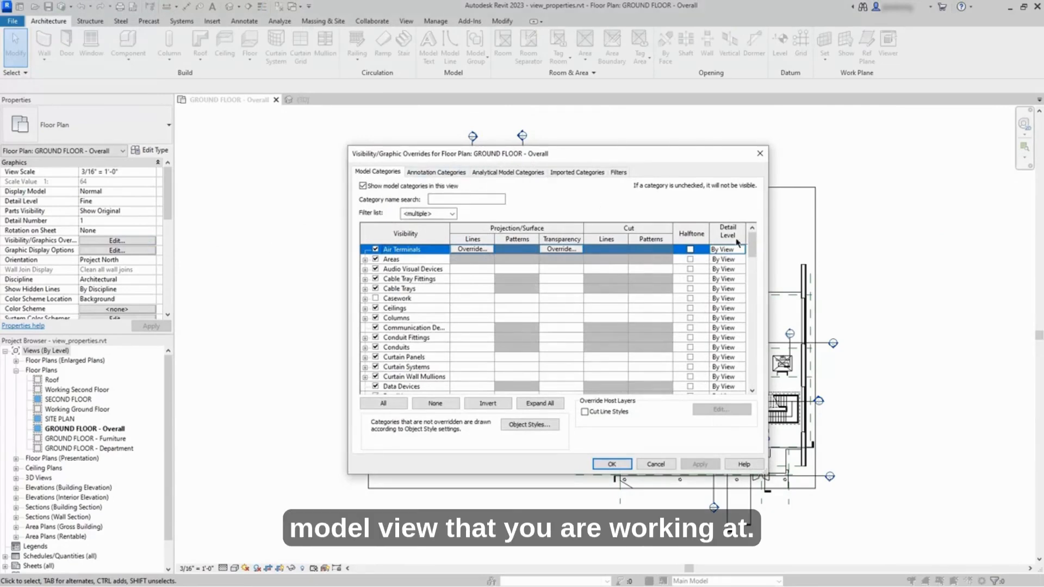
left_click_drag(751, 241, 748, 374)
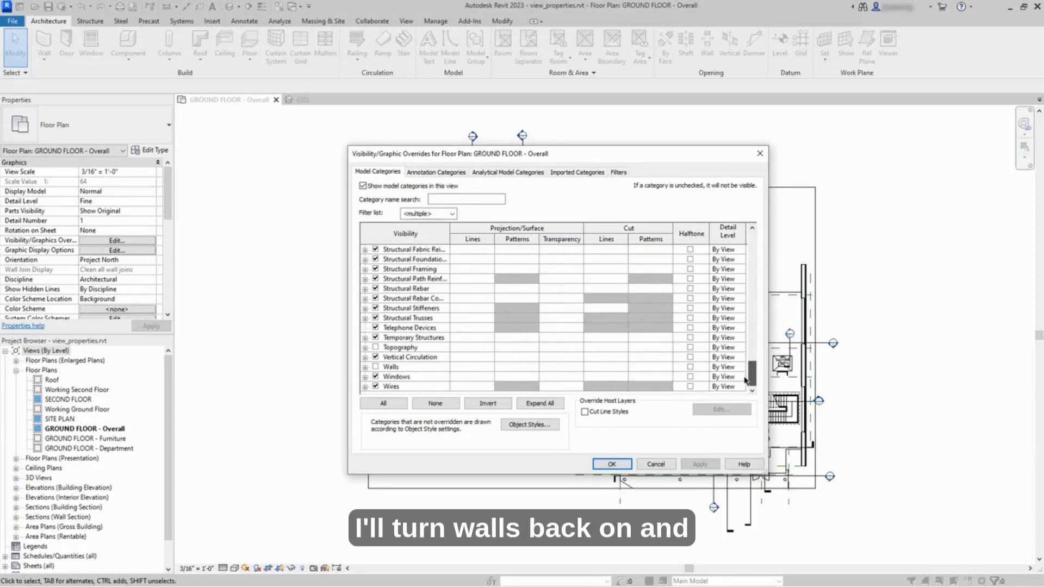
left_click(376, 367)
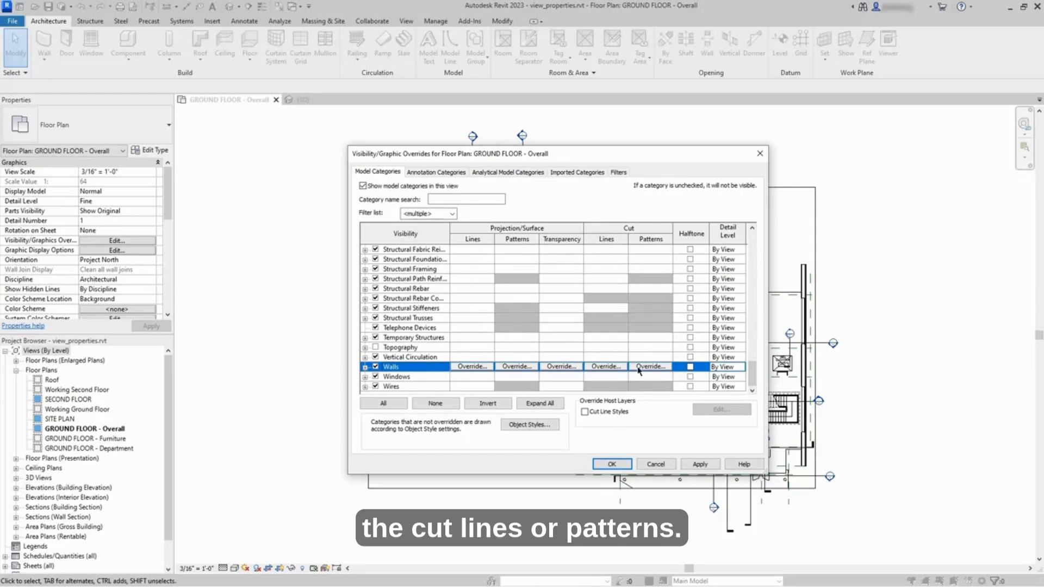
- Override the cut line color of the Walls category with green and apply it to the ground floor plan
left_click(621, 368)
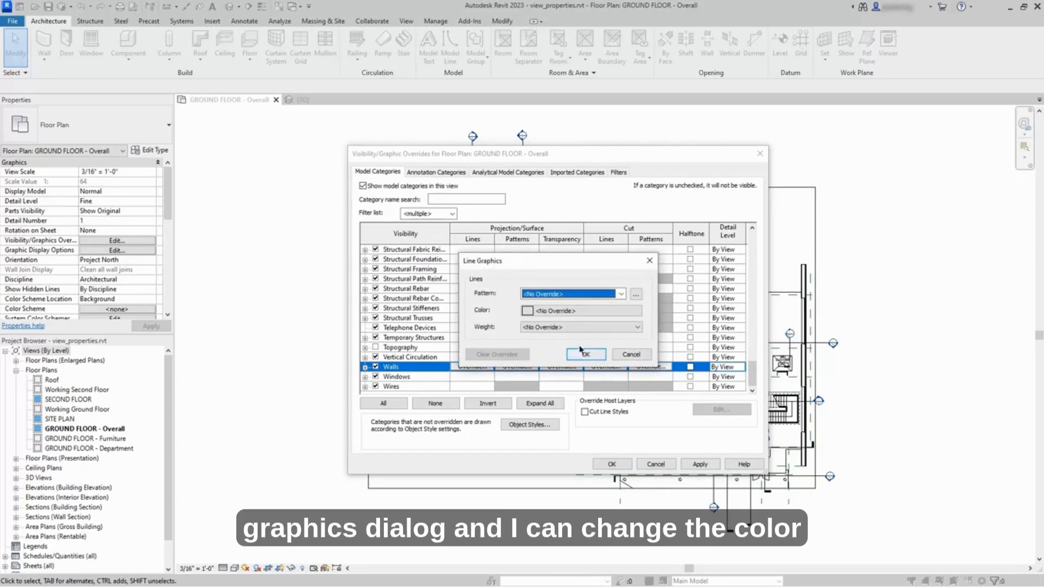
left_click(570, 312)
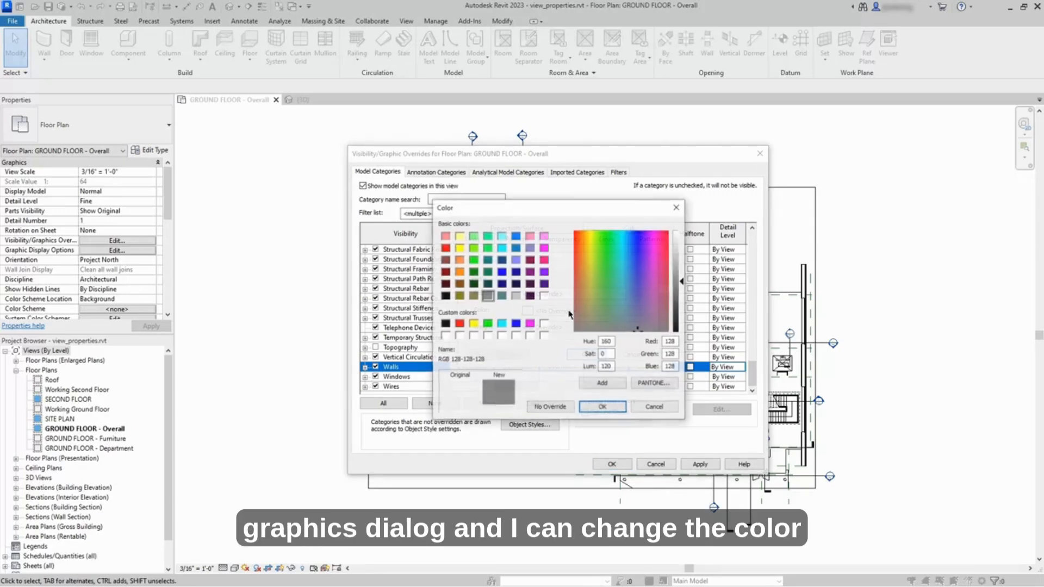
left_click(489, 326)
left_click(603, 408)
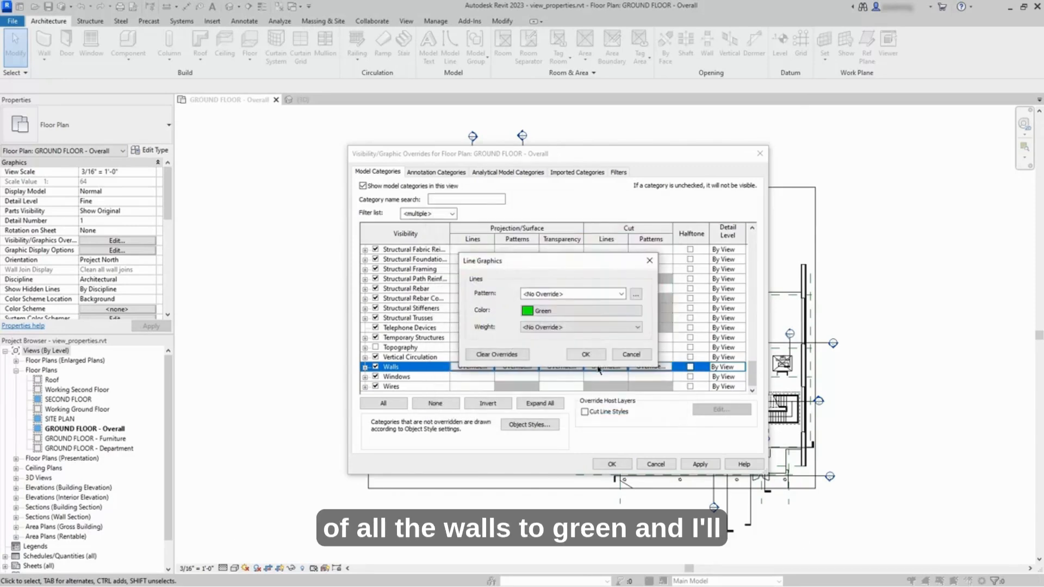
left_click(586, 355)
left_click(612, 464)
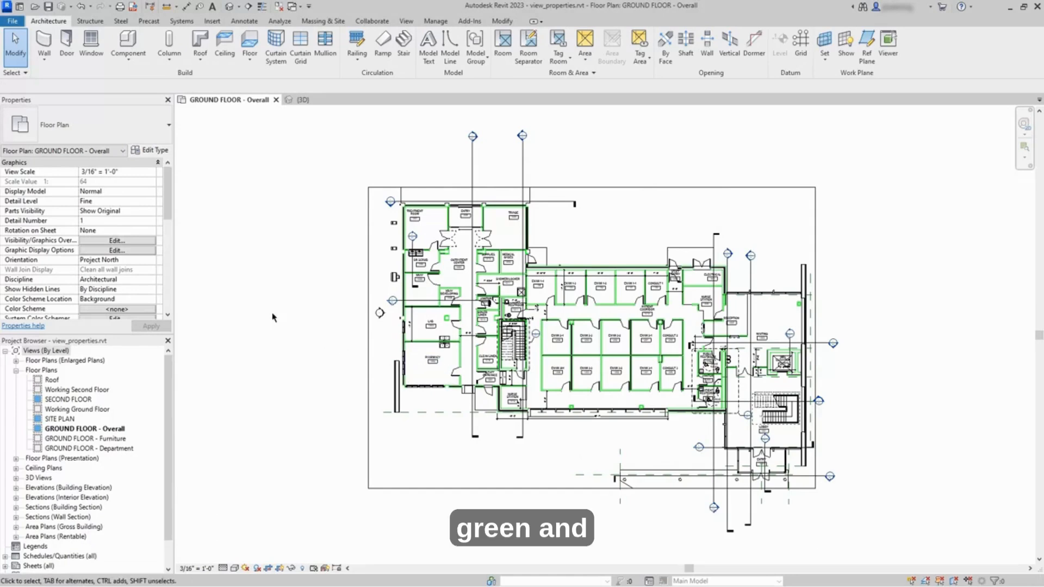
- Examine the walls' line appearance in the default 3D view, and go back to the GROUND FLOOR - Overall plan
left_click(301, 101)
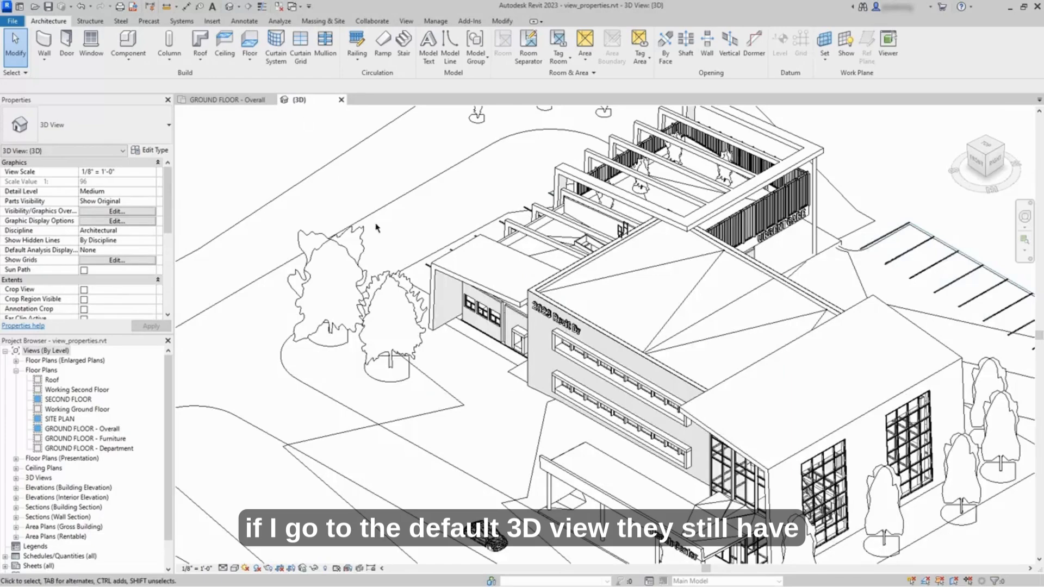
scroll(487, 372, "down", 3)
scroll(487, 372, "up", 5)
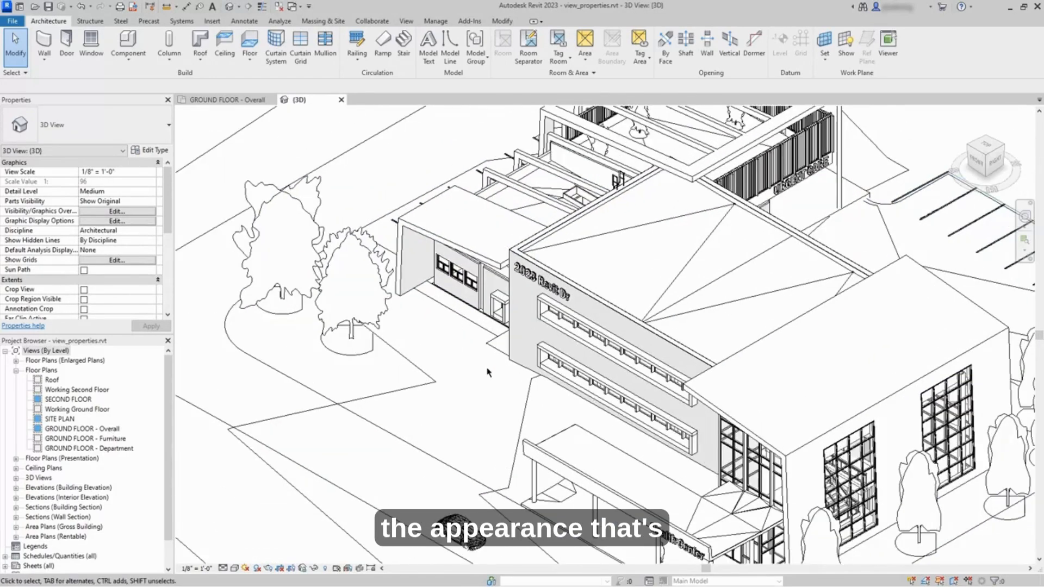
scroll(487, 373, "down", 1)
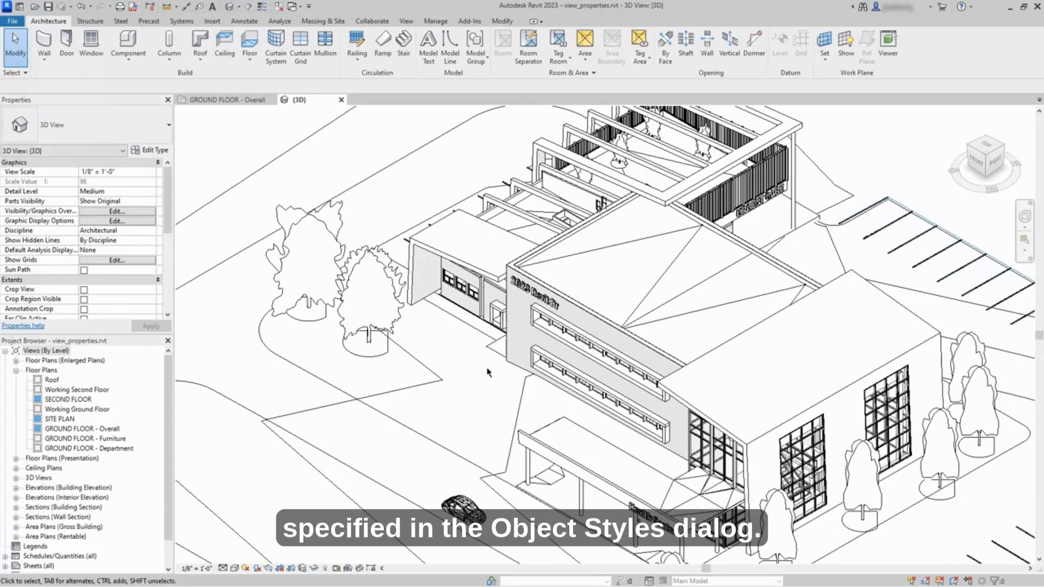
left_click(228, 99)
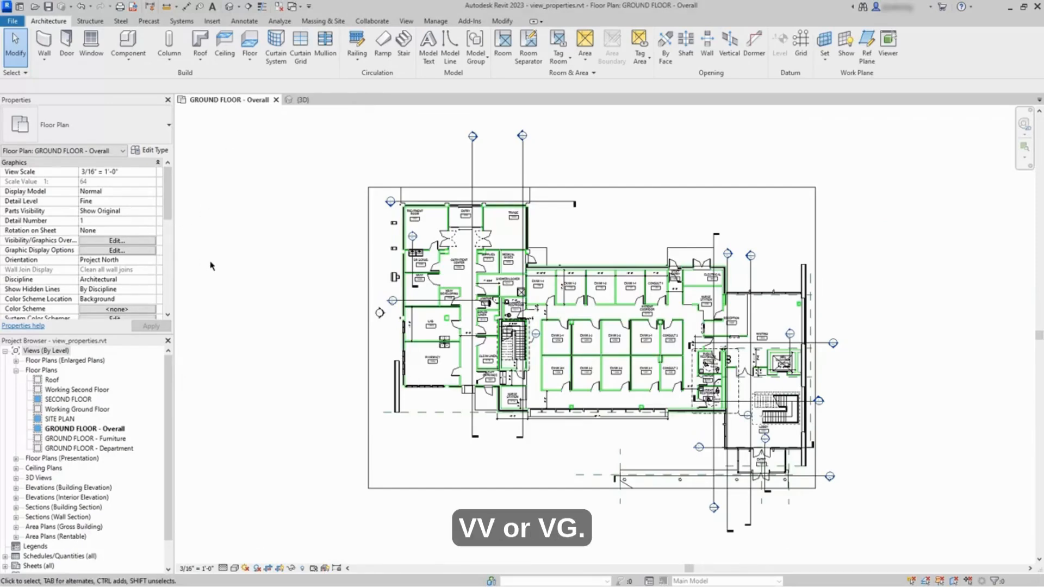
- Clear the cut line override of the Walls category in the ground floor plan's visibility/graphics overrides
key("v")
key("v")
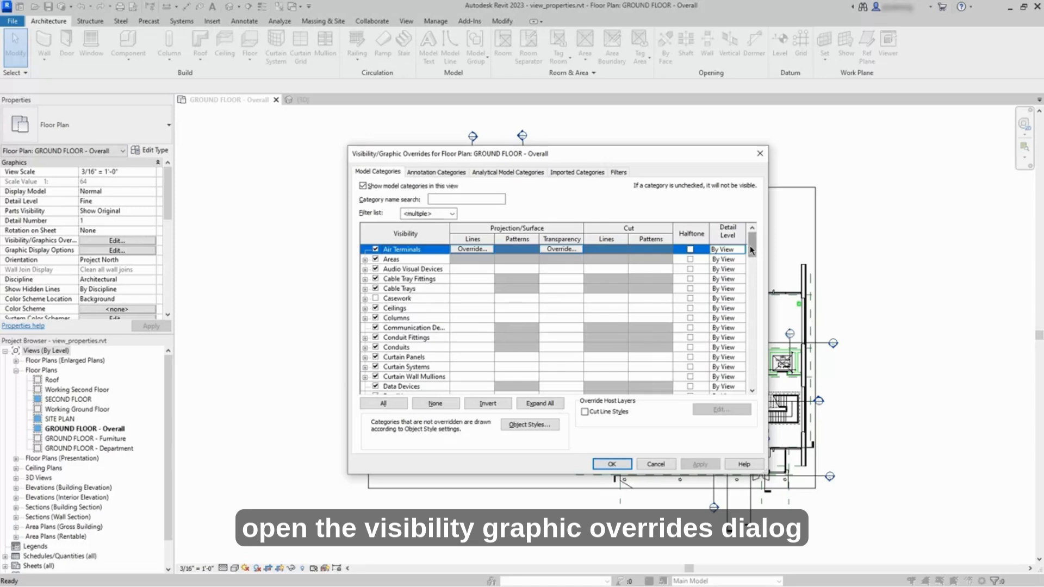
left_click_drag(752, 249, 750, 387)
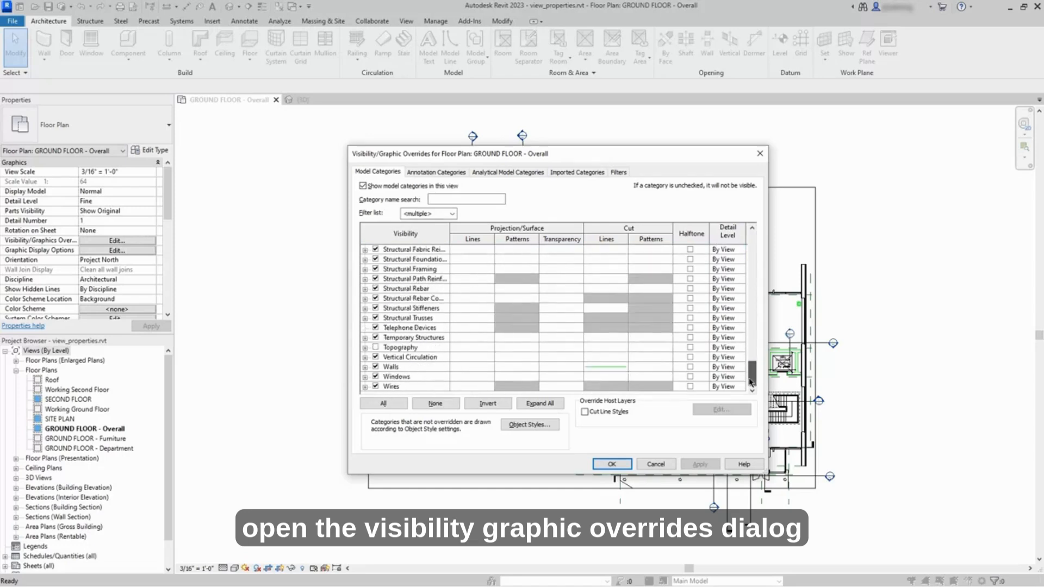
left_click(610, 367)
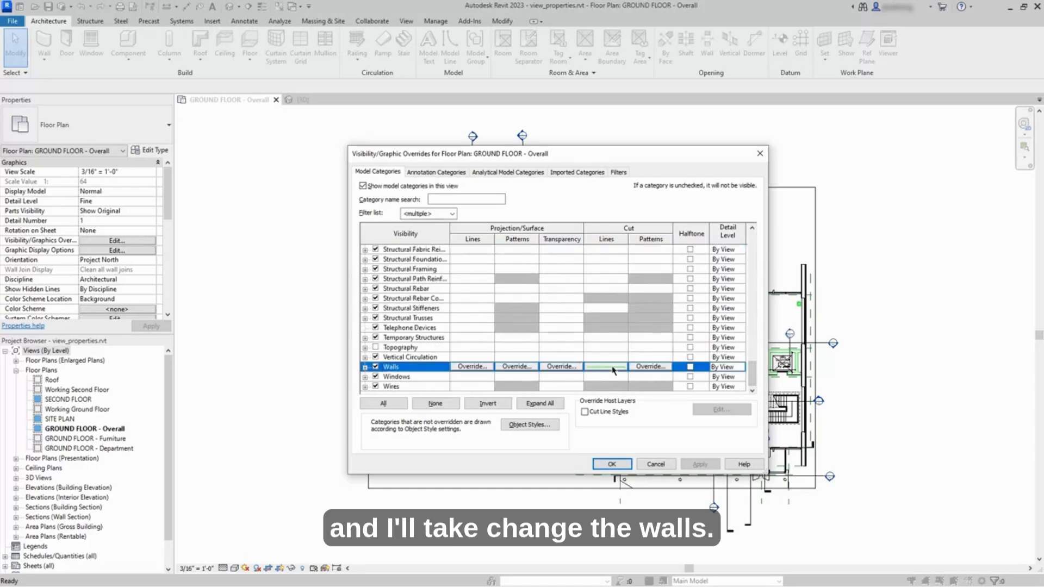
left_click(610, 367)
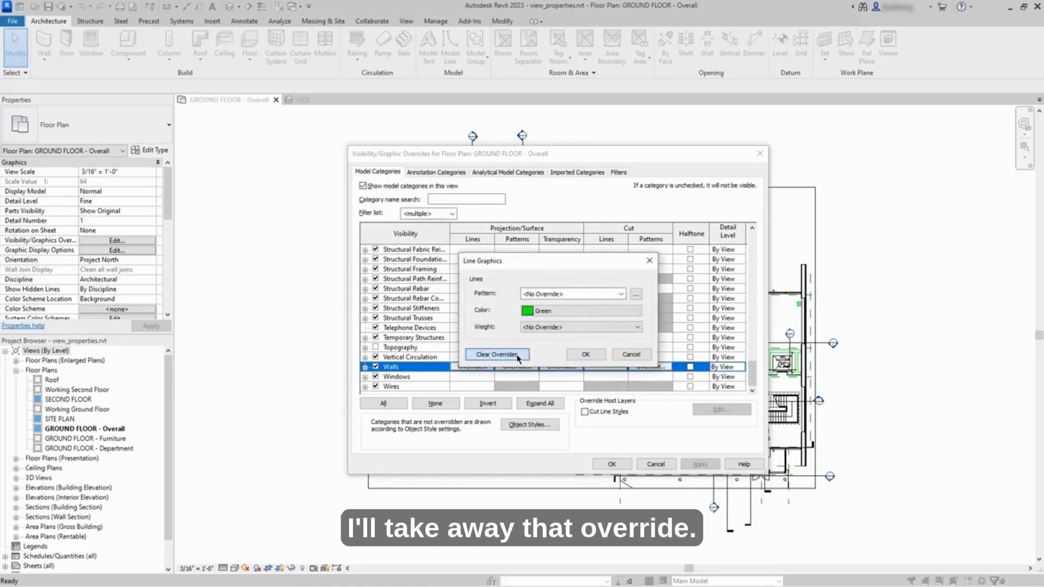
left_click(515, 356)
left_click(585, 355)
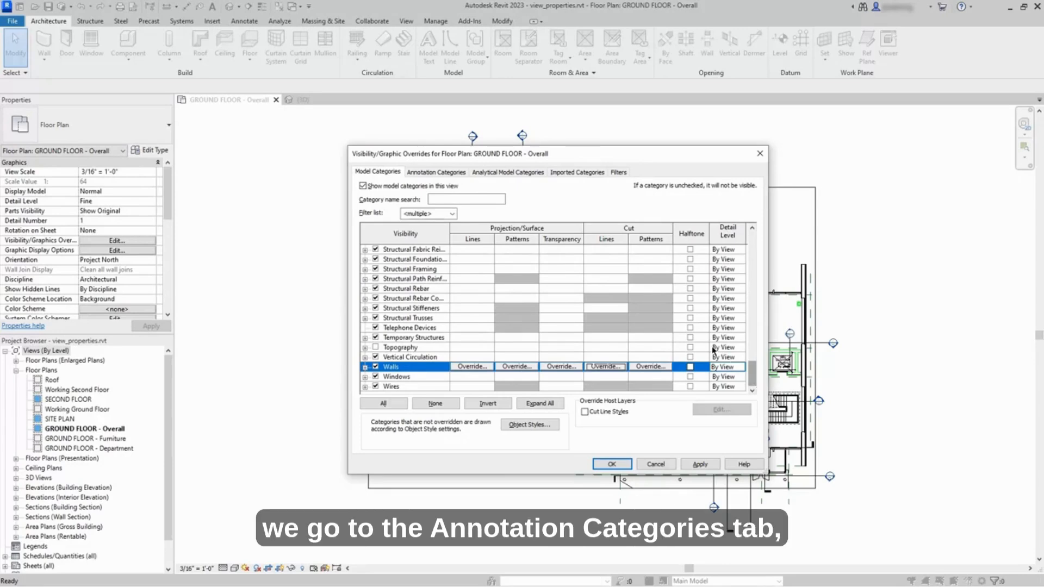
- Turn off the Reference Planes annotation category for the ground floor plan and apply the override changes
left_click(439, 173)
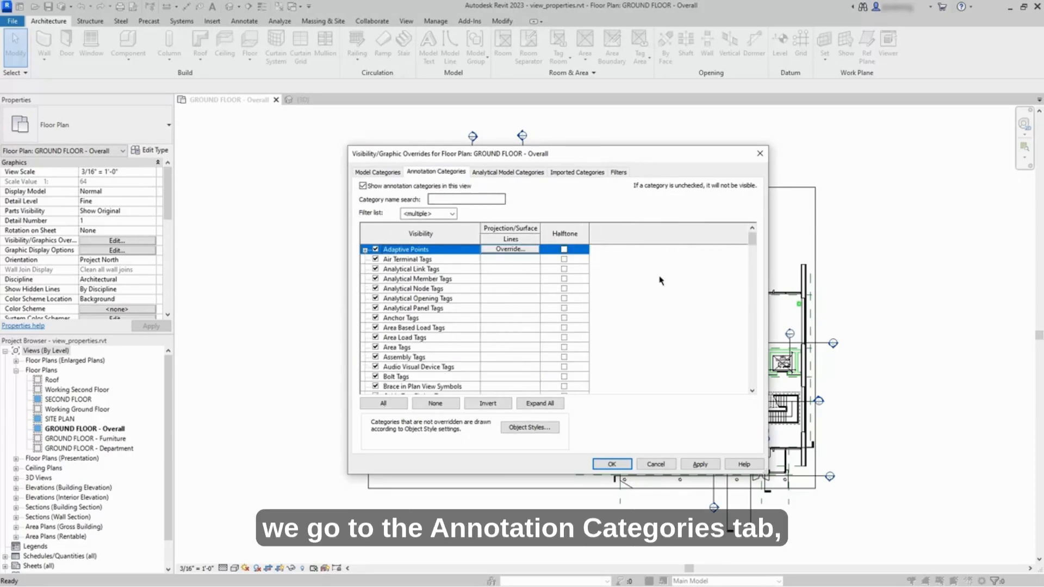
left_click_drag(752, 243, 748, 338)
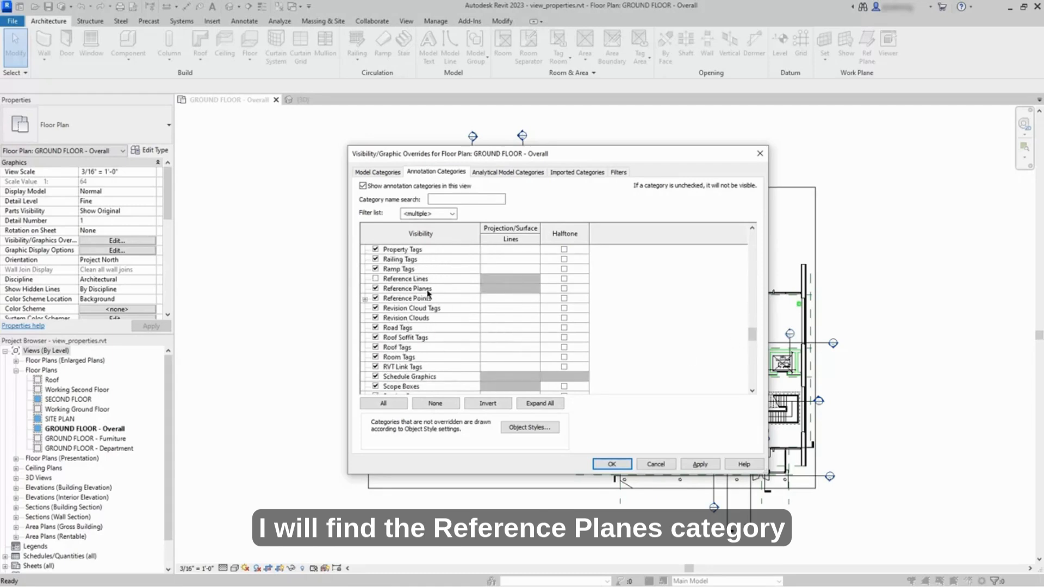
left_click(376, 289)
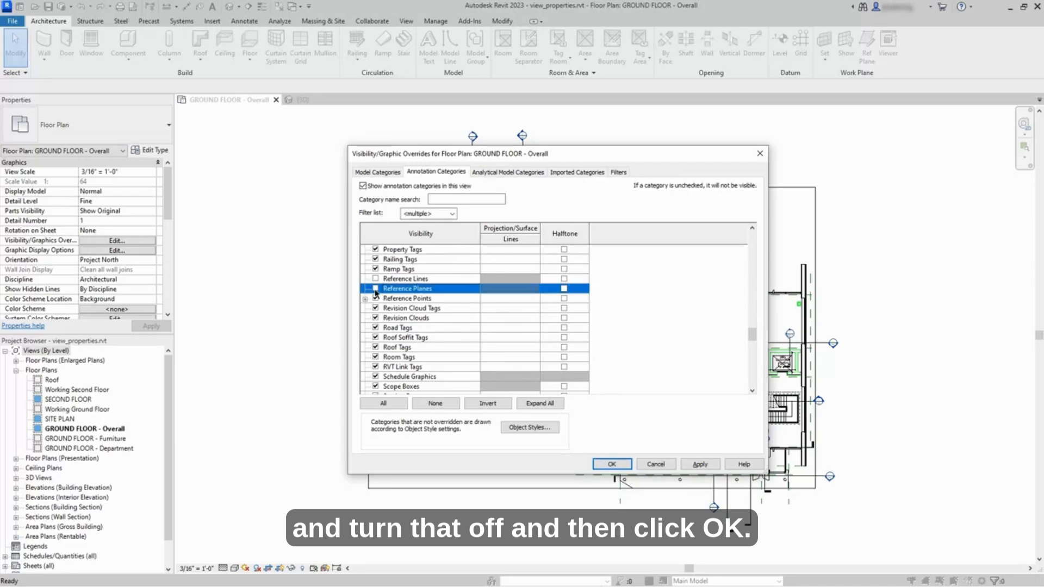
left_click(611, 463)
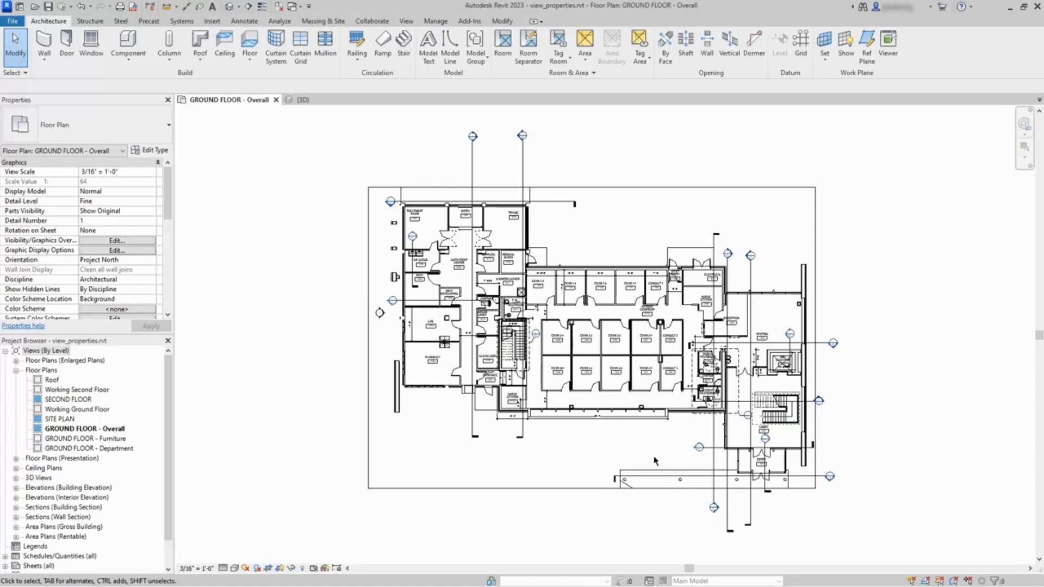
- Review the annotation, analytical model and imported categories, including Imports in Families, and the filters in the plan's visibility/graphics overrides
key("v")
key("v")
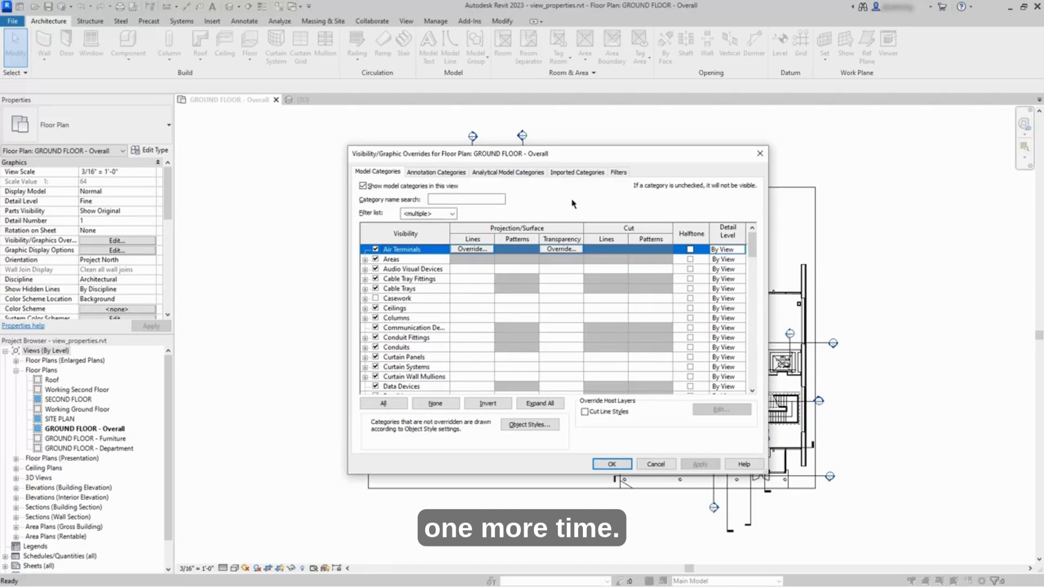
left_click(443, 173)
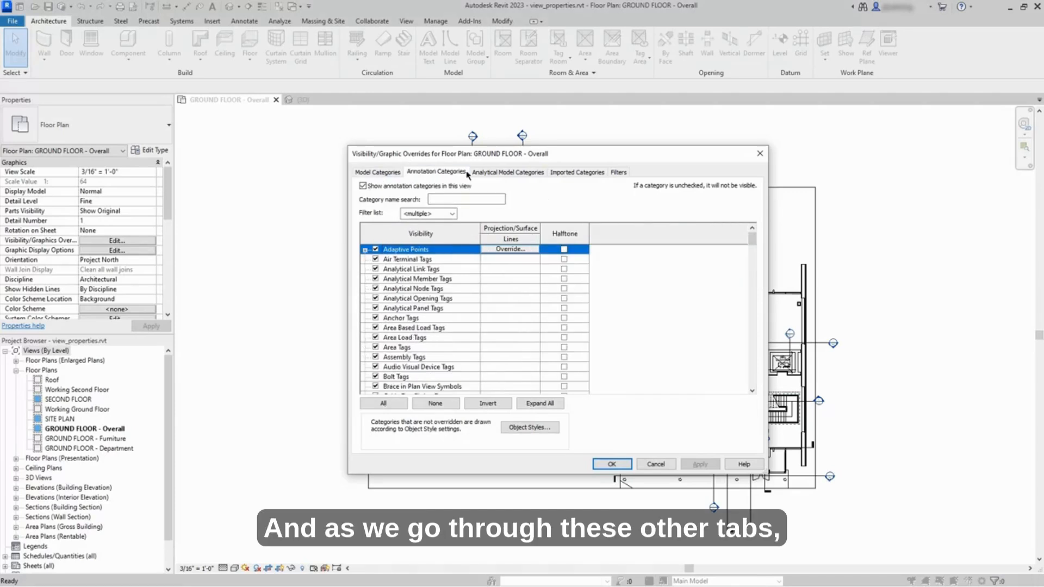
left_click(501, 173)
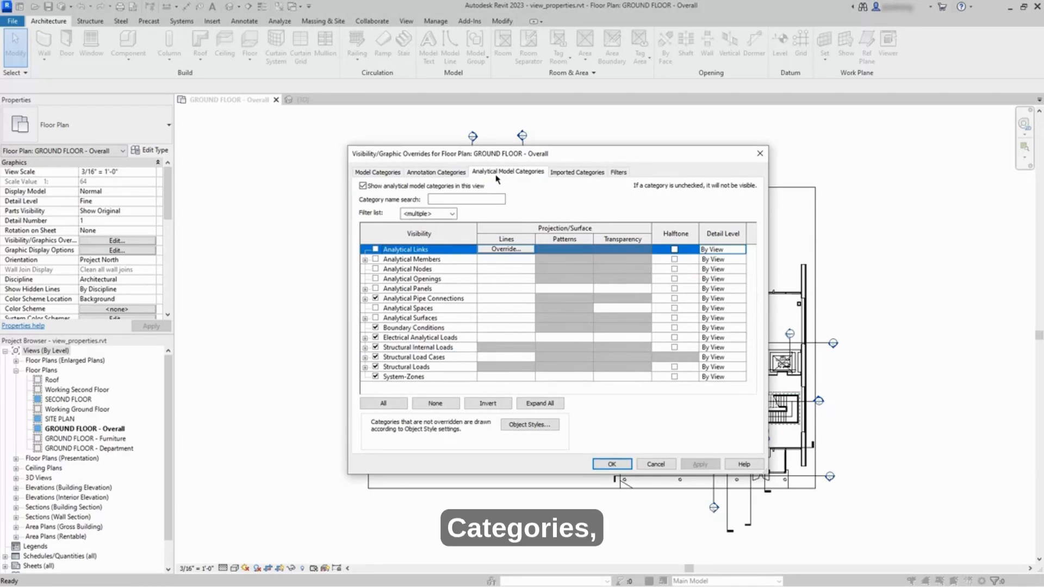
left_click(571, 174)
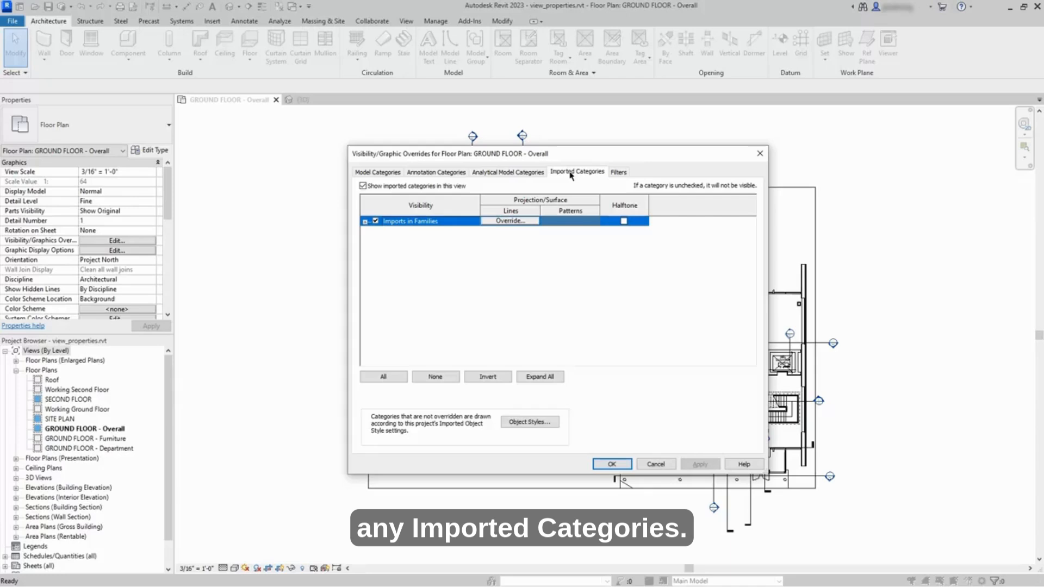
left_click(365, 222)
mouse_move(748, 245)
left_mouse_down()
mouse_move(750, 280)
mouse_move(749, 232)
left_mouse_up()
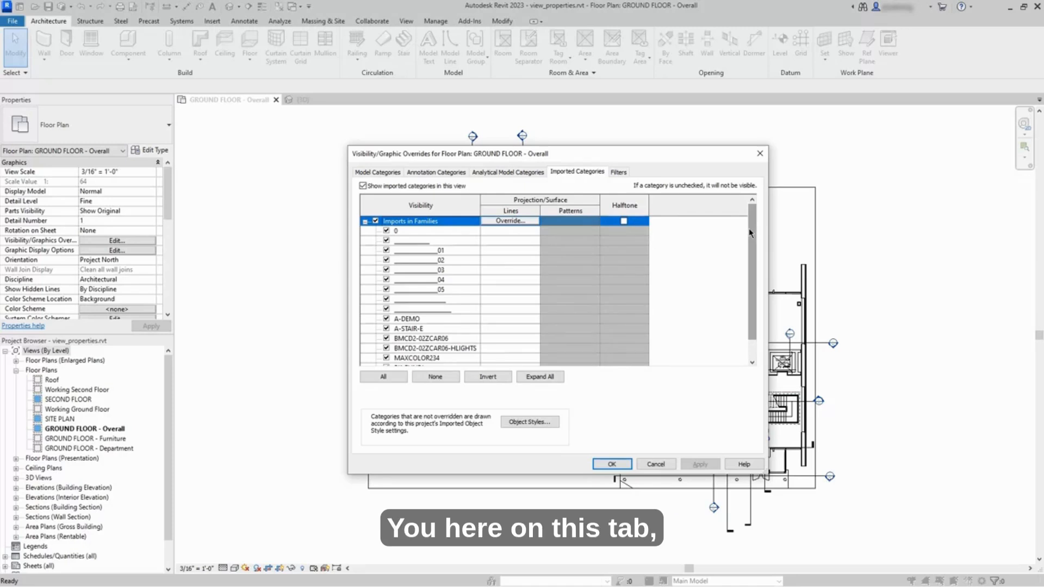
left_click(624, 173)
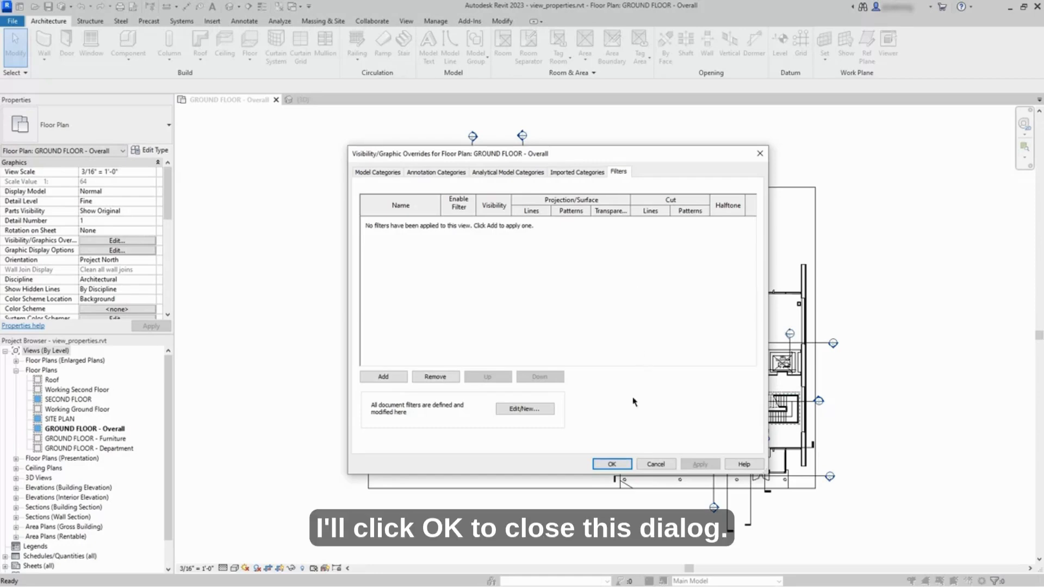
left_click(612, 464)
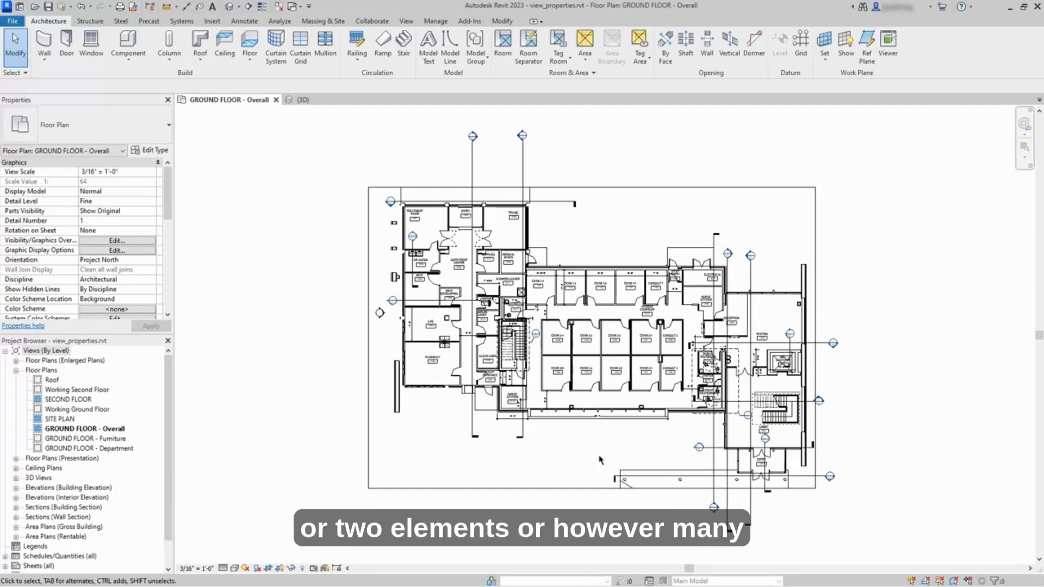
- Select the door of the MRL elevator in the ground floor plan and hide its whole category in the view
scroll(810, 365, "up", 2)
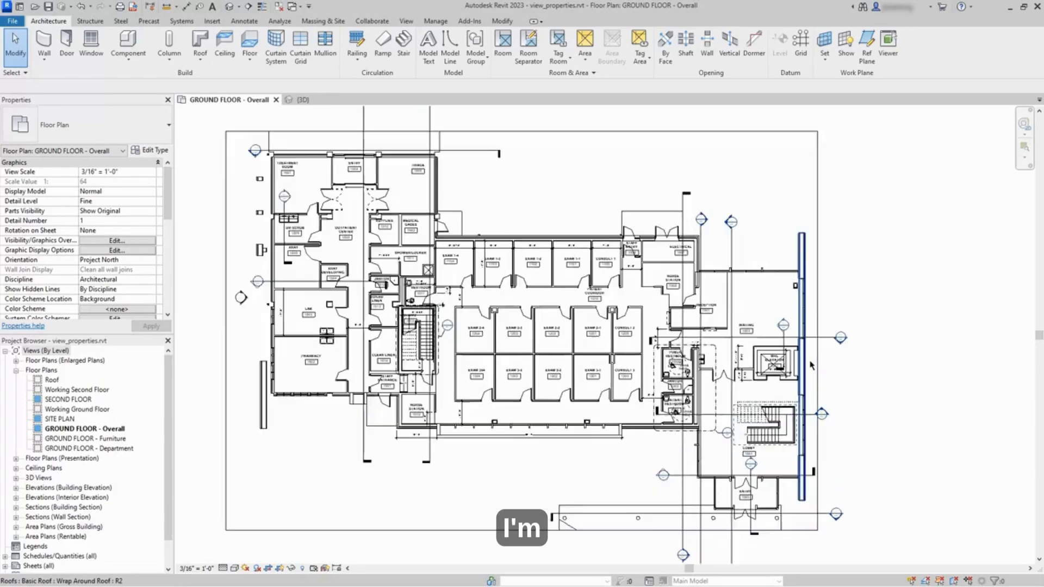
scroll(810, 365, "up", 3)
scroll(681, 459, "up", 1)
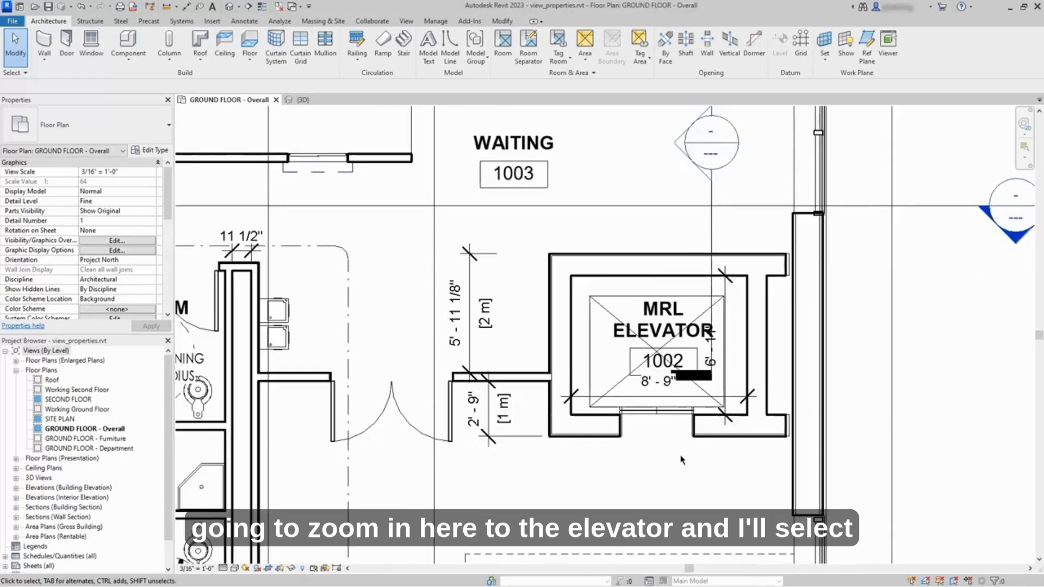
scroll(681, 460, "up", 1)
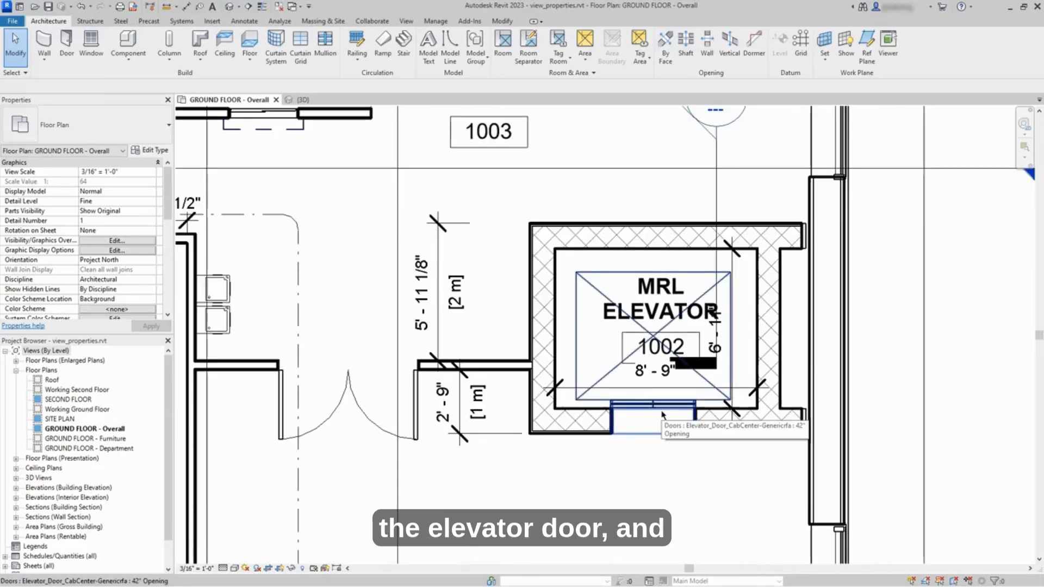
left_click(663, 415)
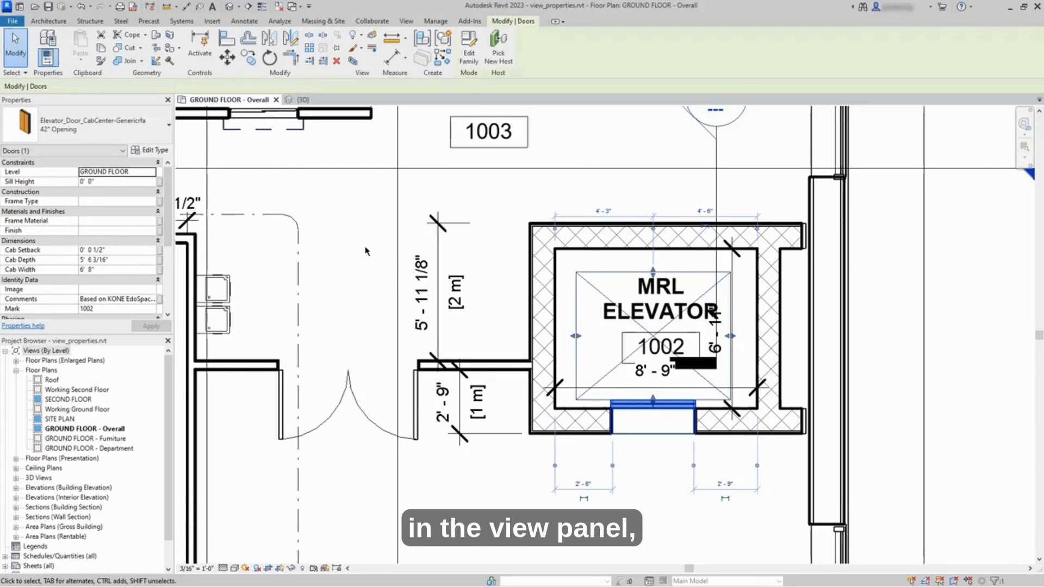
left_click(361, 37)
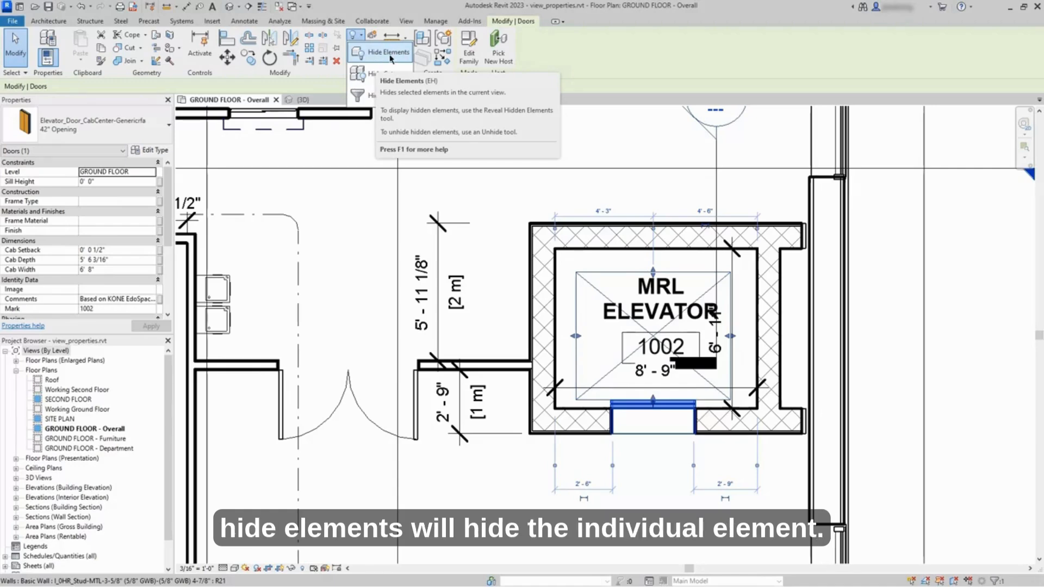
left_click(385, 79)
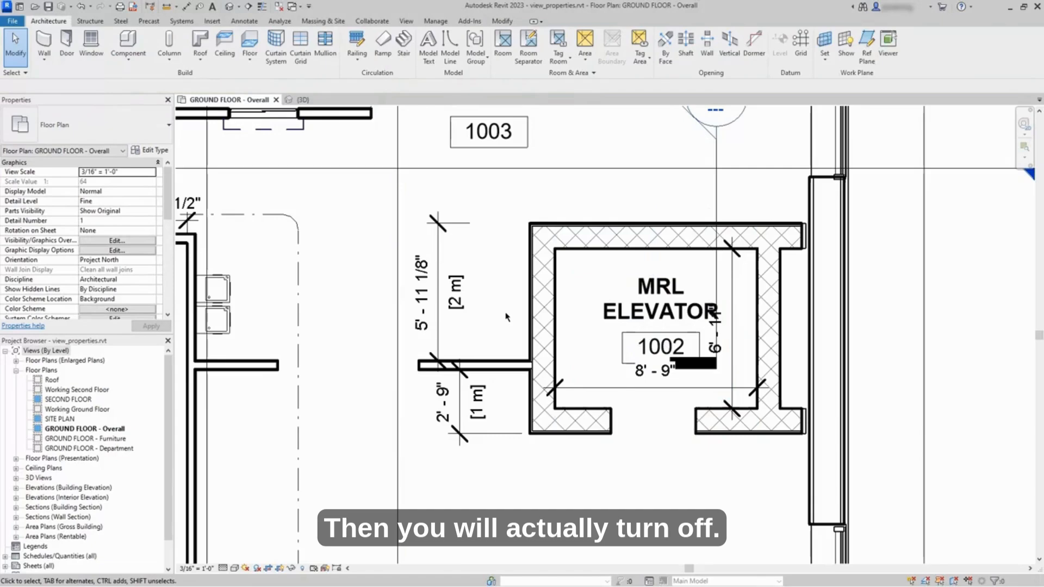
- Turn the Doors model category back on in the ground floor plan's visibility/graphics overrides
scroll(506, 314, "down", 3)
scroll(542, 321, "up", 4)
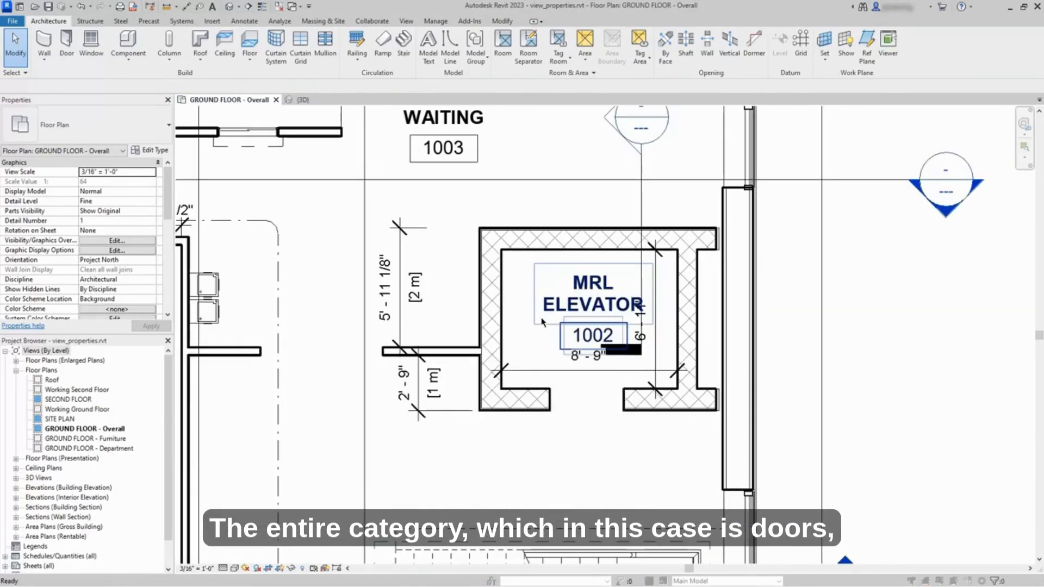
key("v")
key("g")
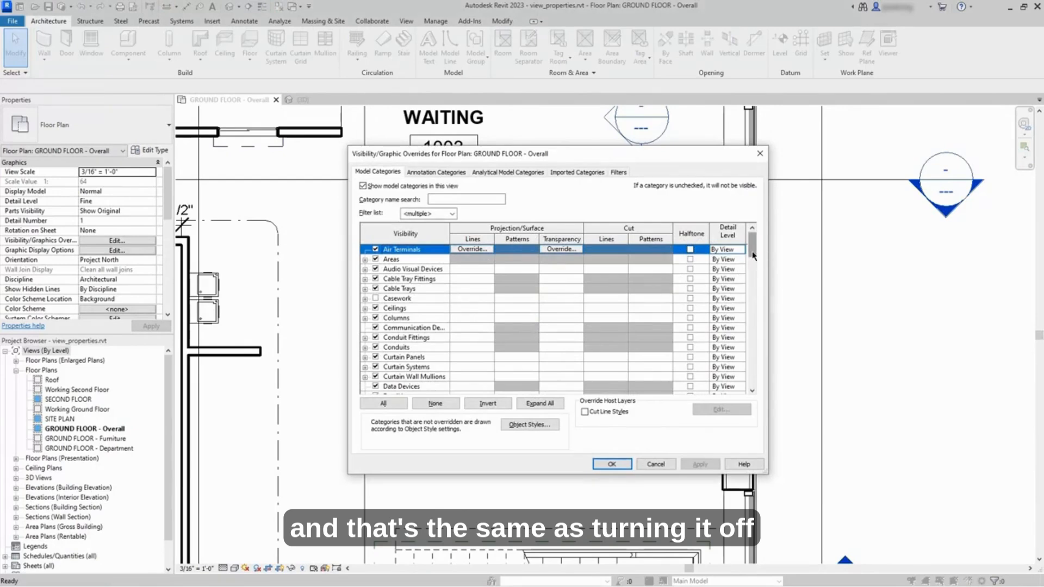
left_click_drag(756, 257, 755, 275)
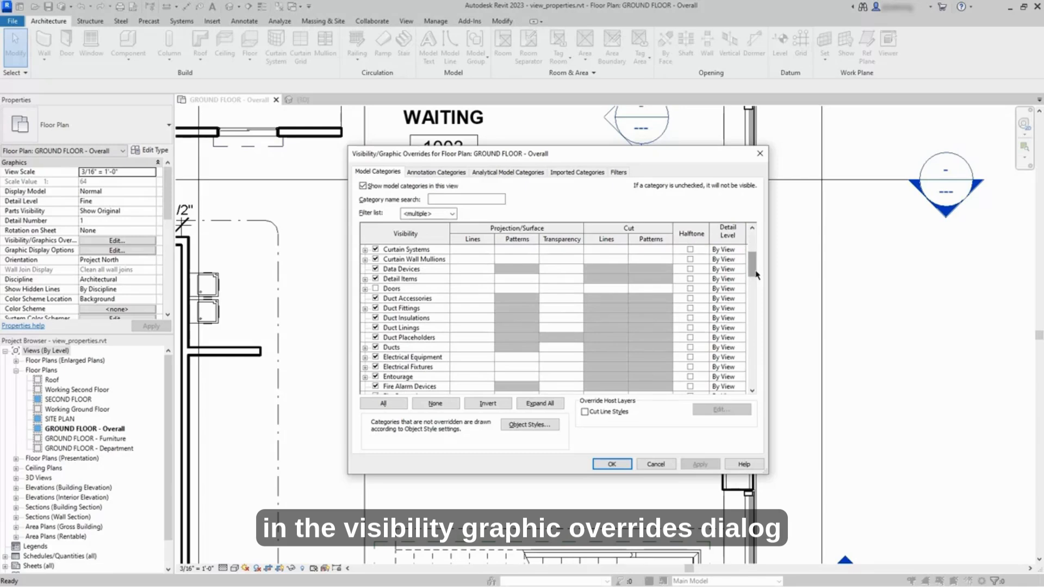
left_click(376, 289)
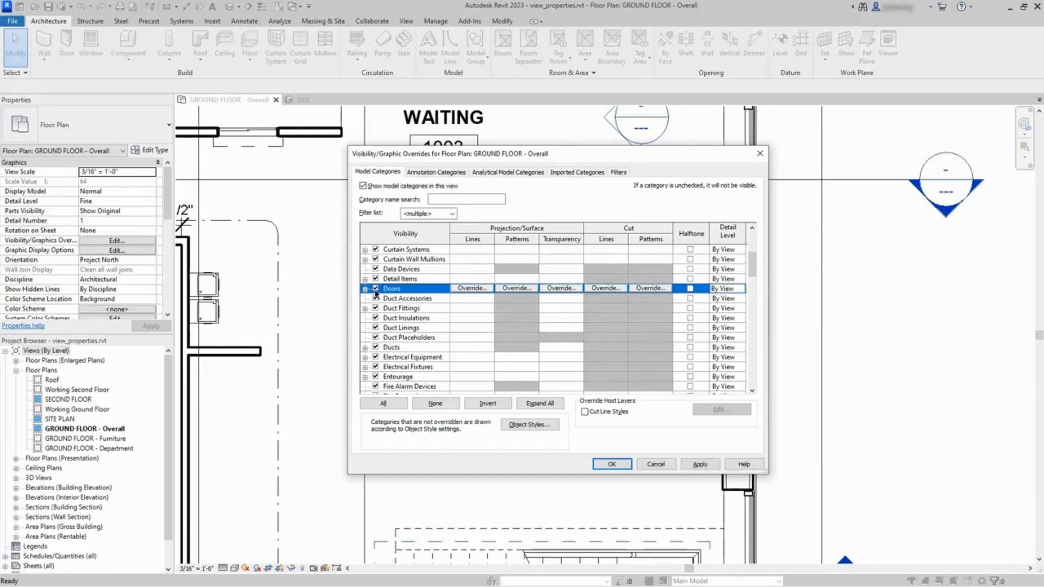
left_click(609, 465)
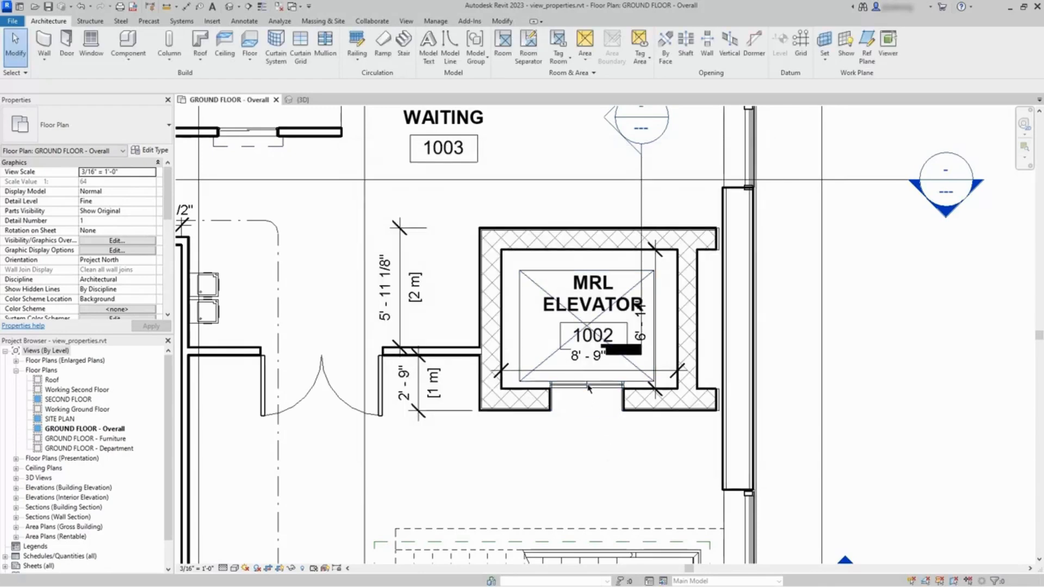
- Select the MRL elevator's door and review the options for hiding it in the view, including Hide by Filter
left_click(592, 393)
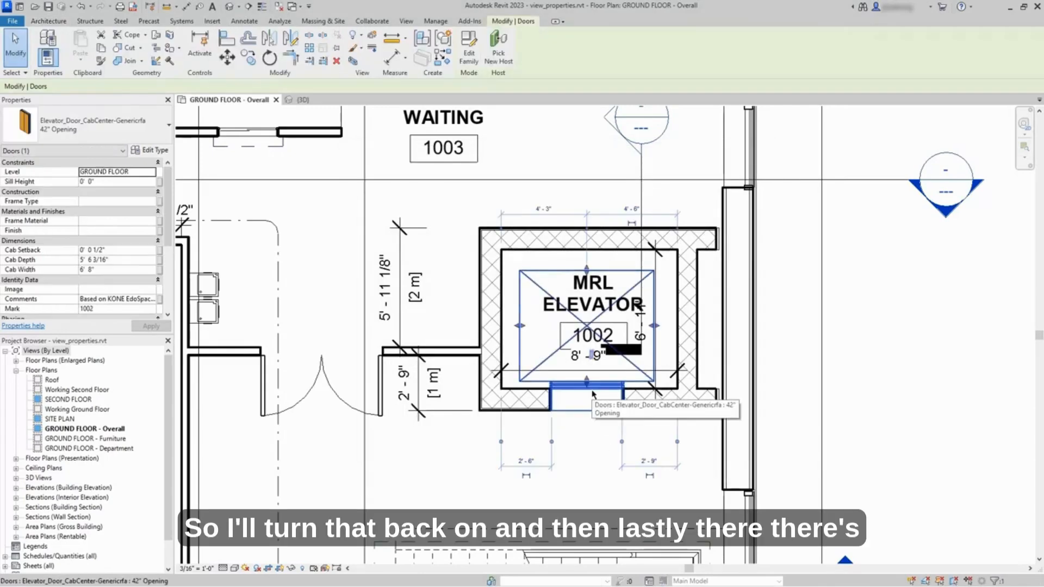
left_click(356, 35)
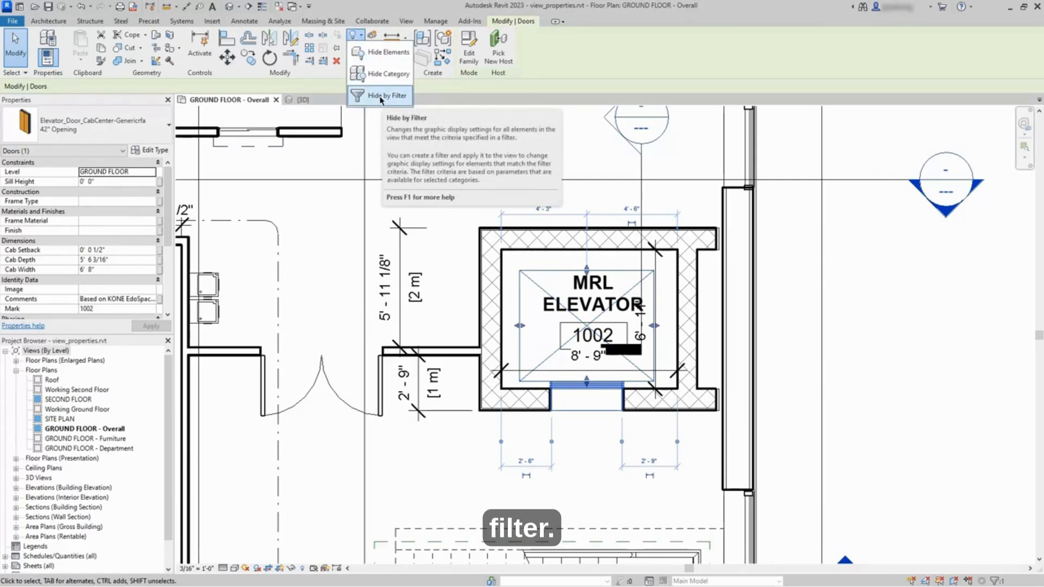
left_click(360, 36)
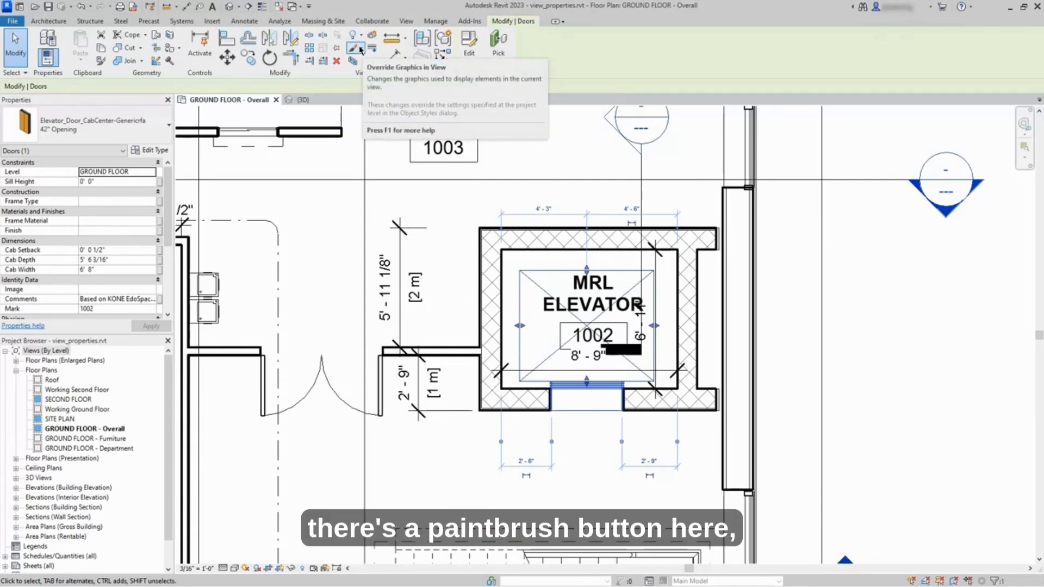
- Override the selected elevator door's graphics by element in this view, setting its cut line color to Magenta
left_click(361, 49)
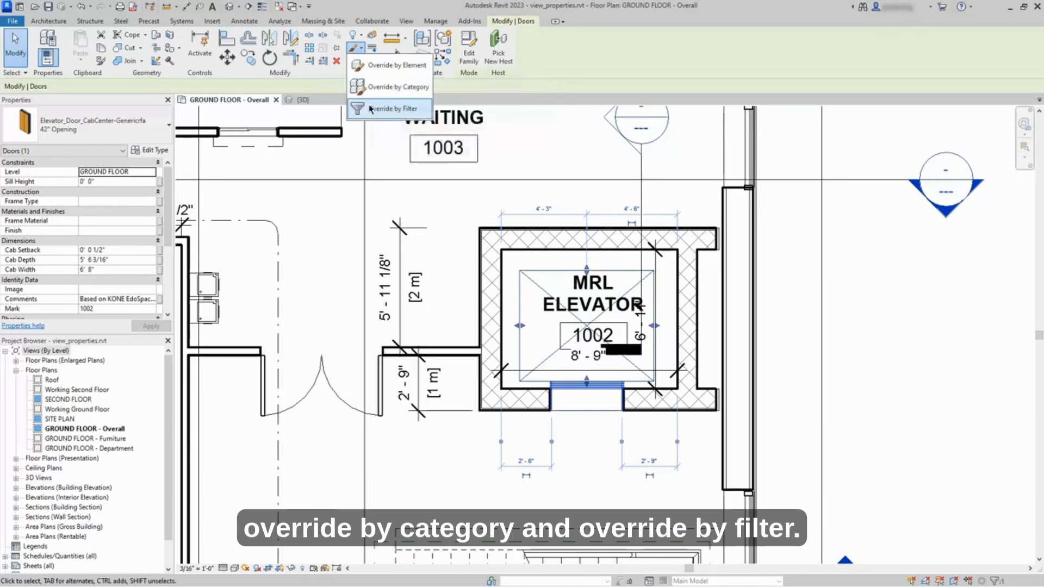
left_click(385, 72)
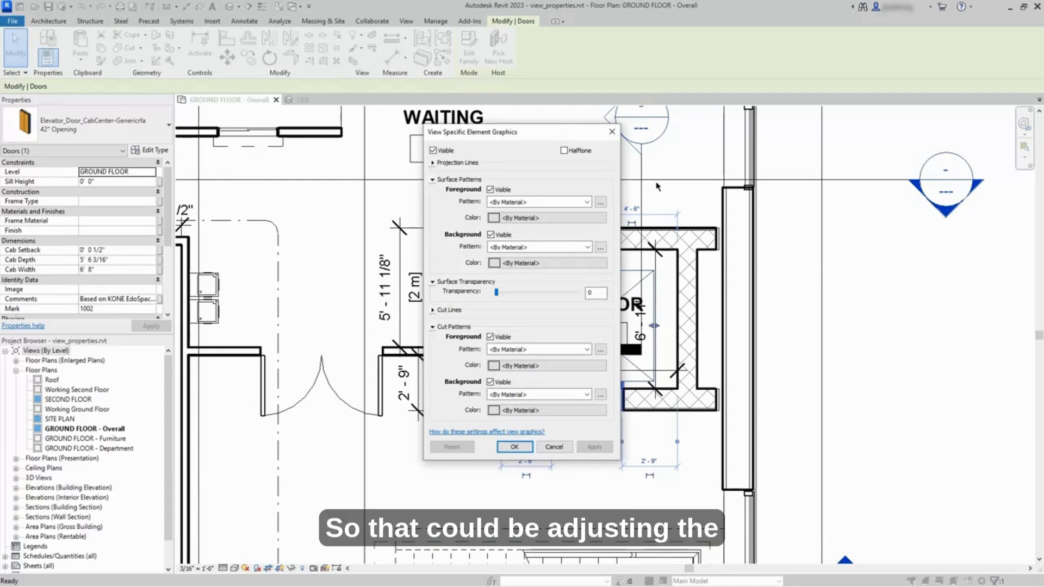
left_click(432, 311)
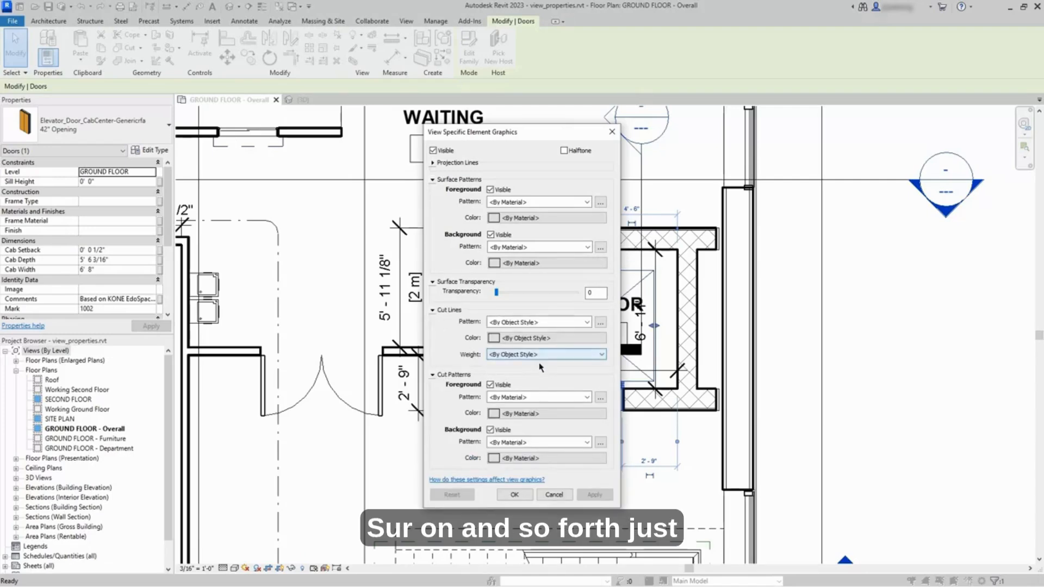
left_click(542, 346)
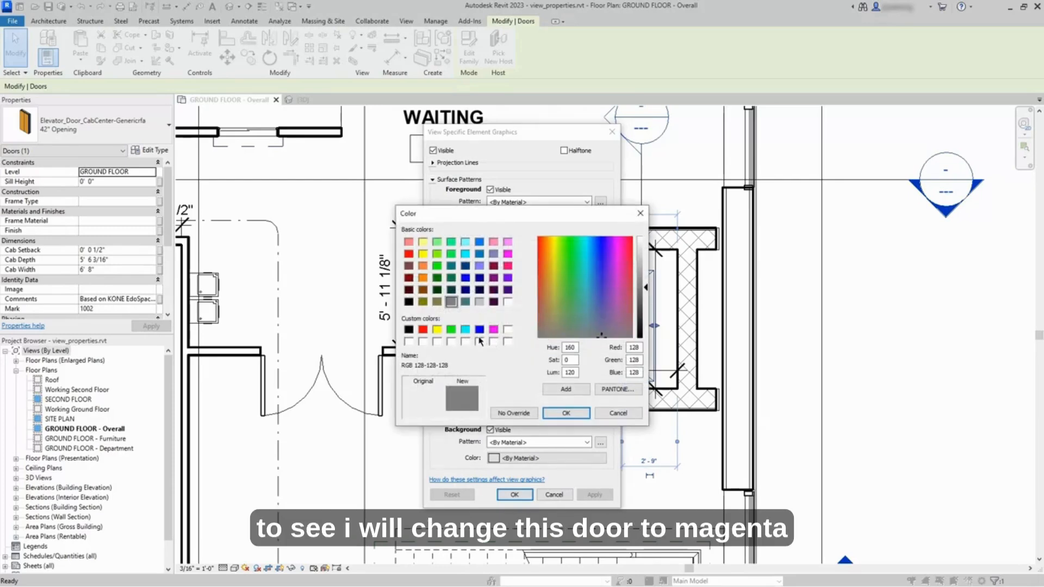
left_click(493, 329)
left_click(568, 415)
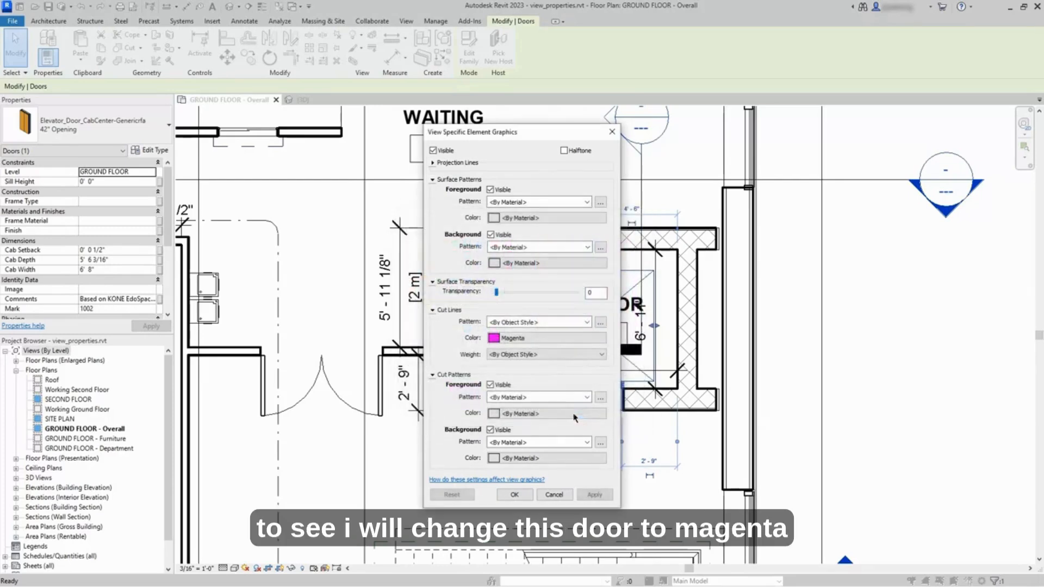
left_click(518, 495)
left_click(603, 469)
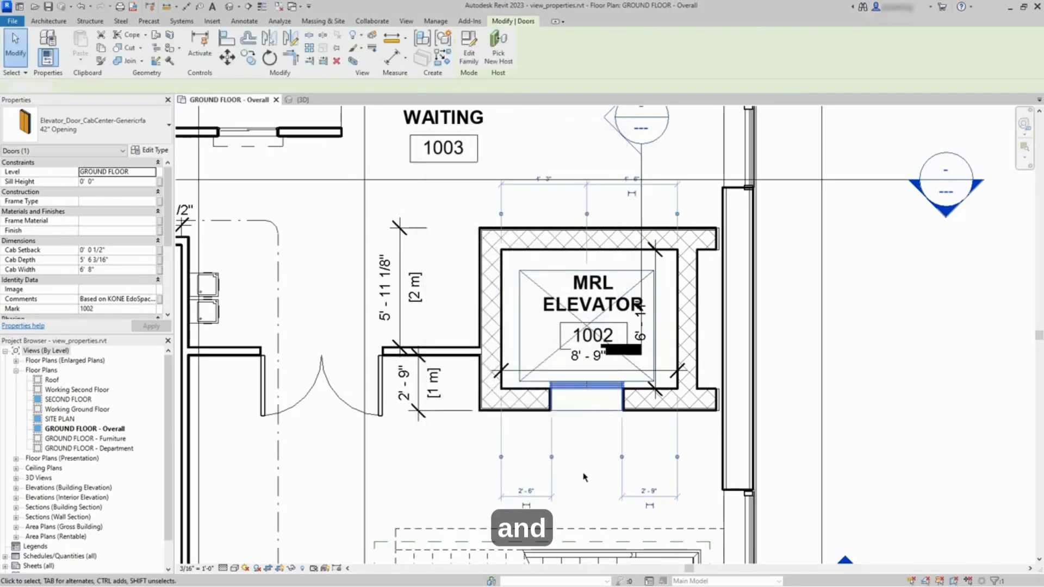
- Review the model categories in the plan's visibility/graphics overrides and reselect the elevator door
scroll(605, 469, "down", 3)
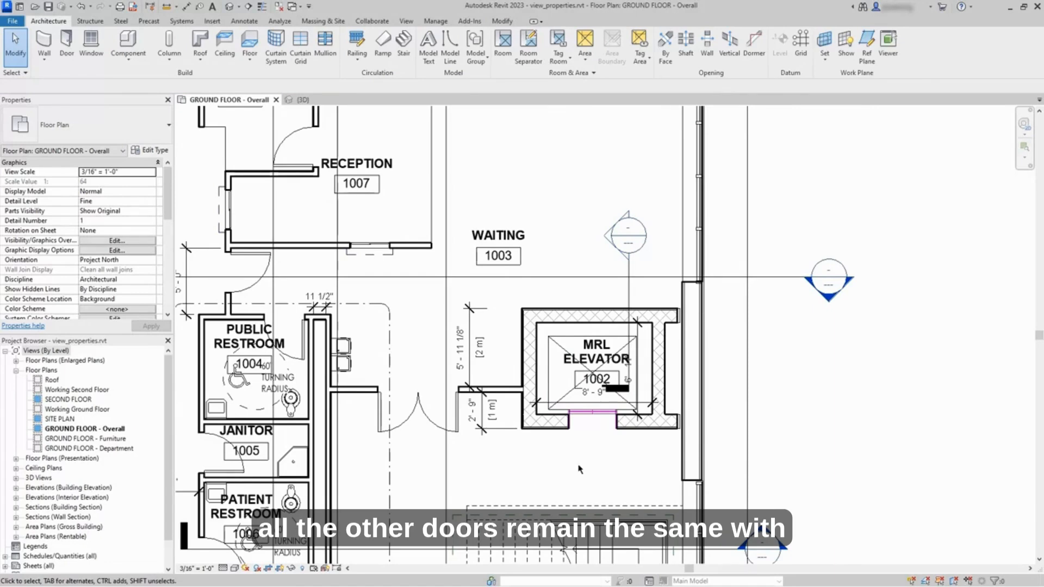
scroll(585, 473, "up", 2)
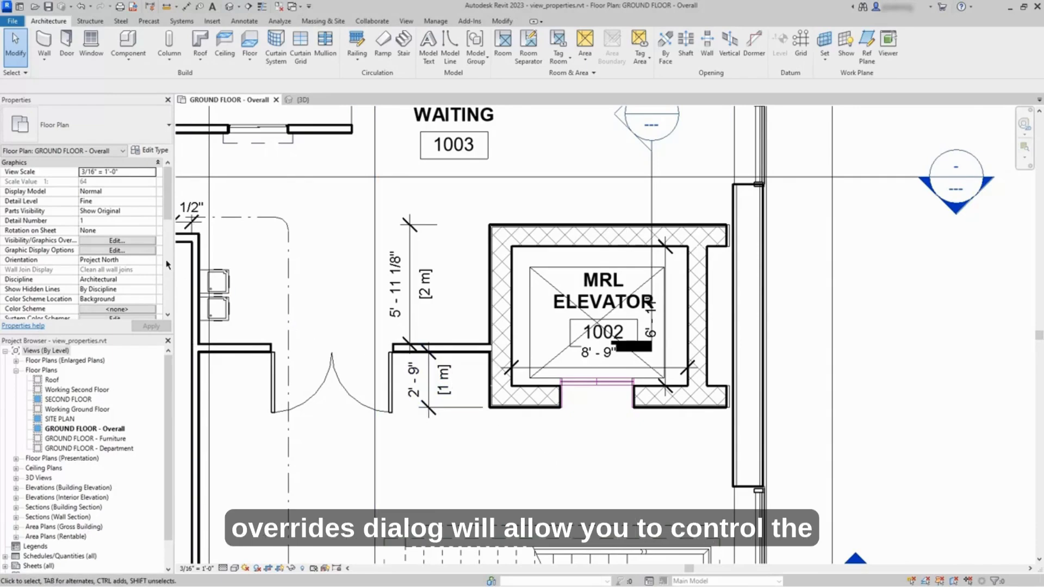
left_click(136, 243)
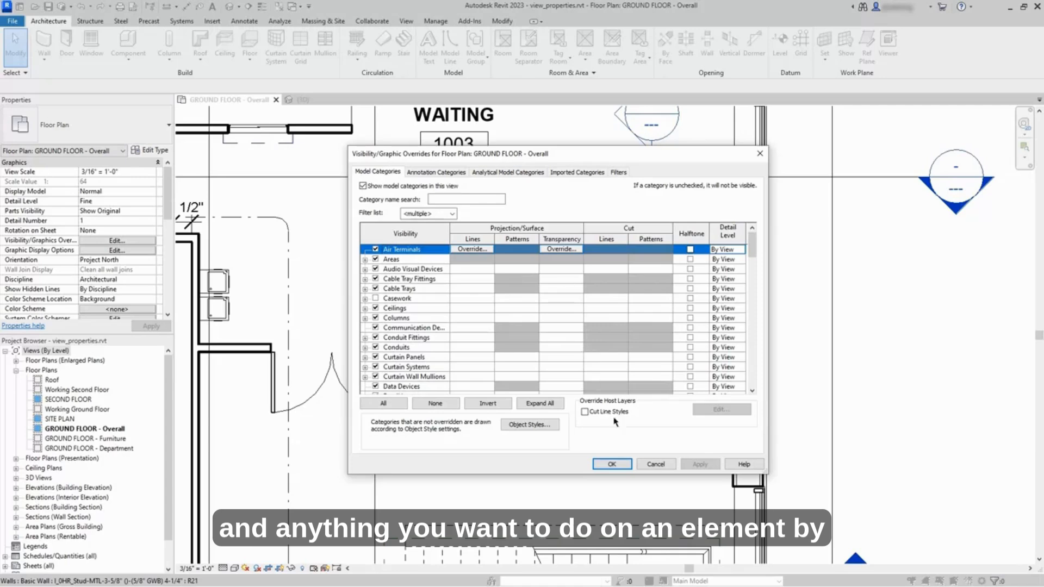
left_click(624, 465)
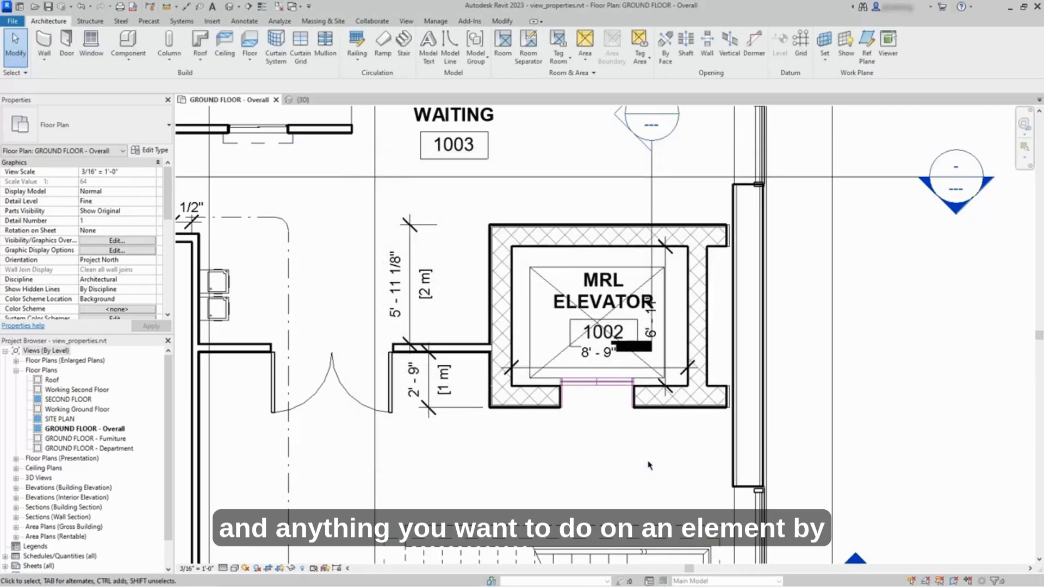
left_click(598, 387)
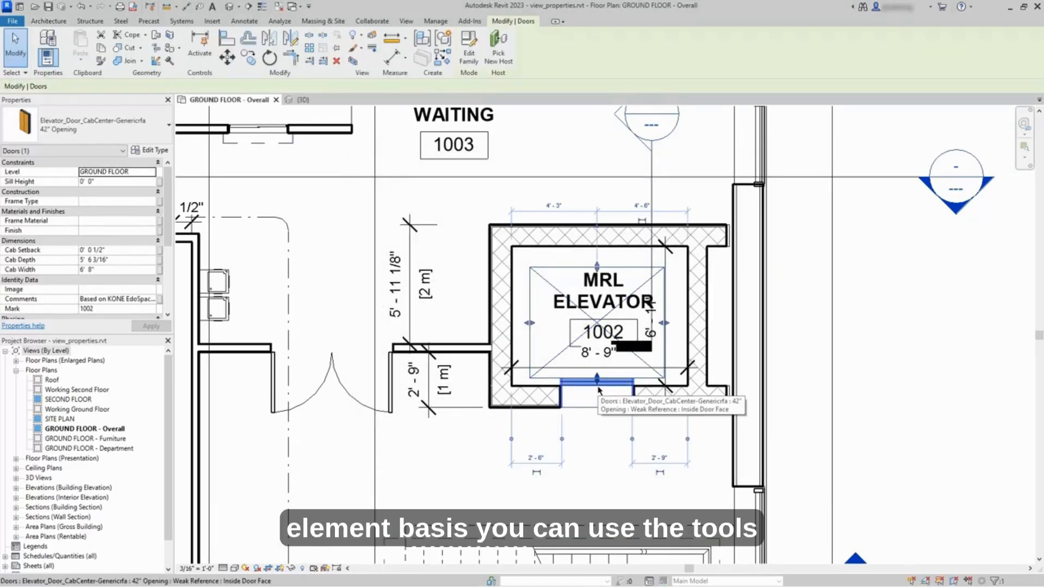